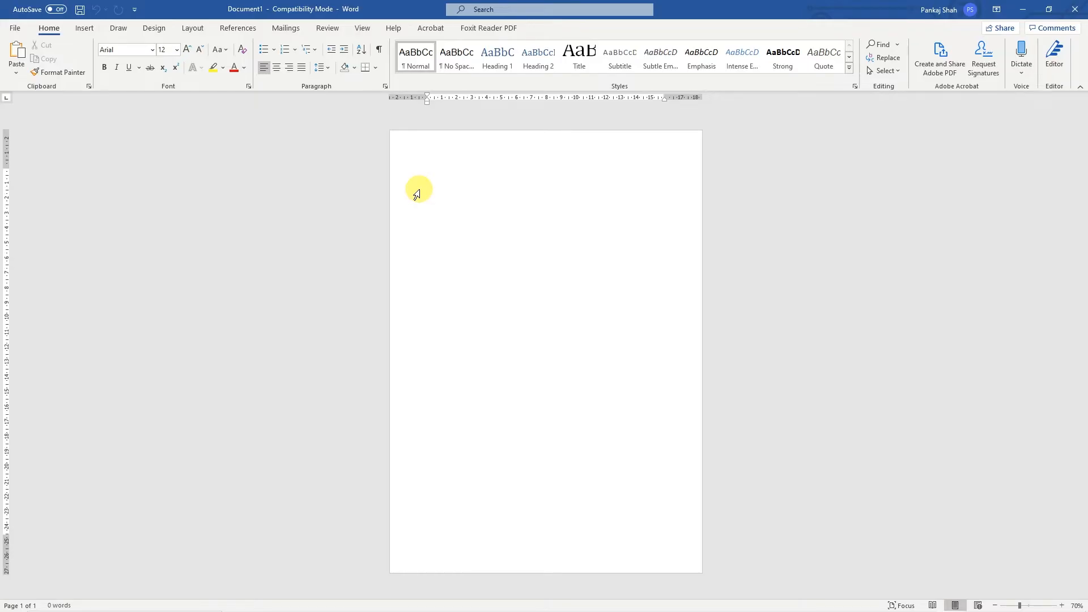
- Apply narrow margins to the blank document's page
click(192, 28)
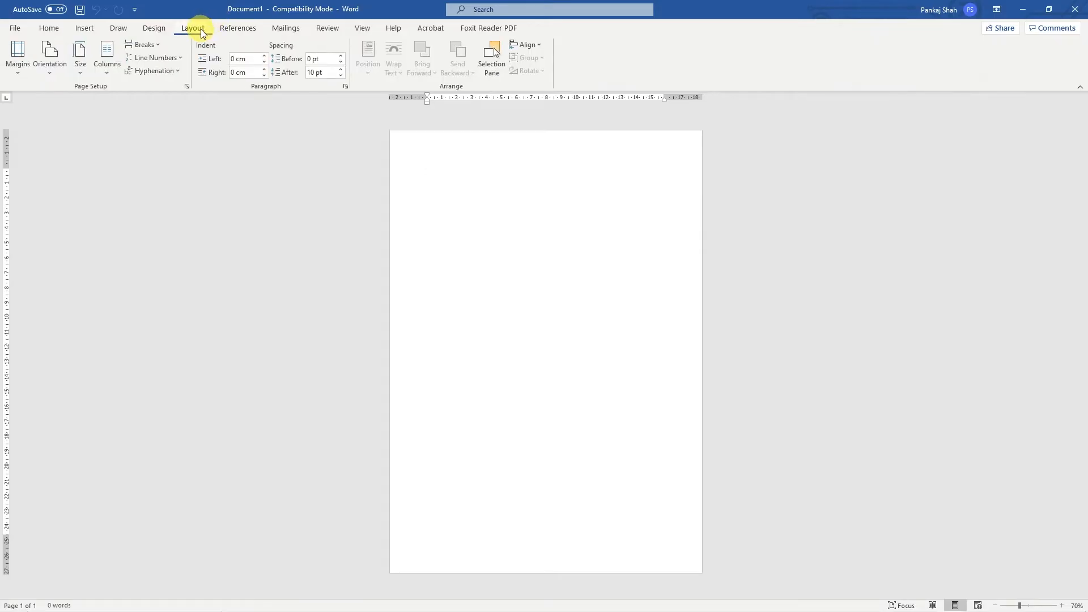
click(20, 68)
click(60, 171)
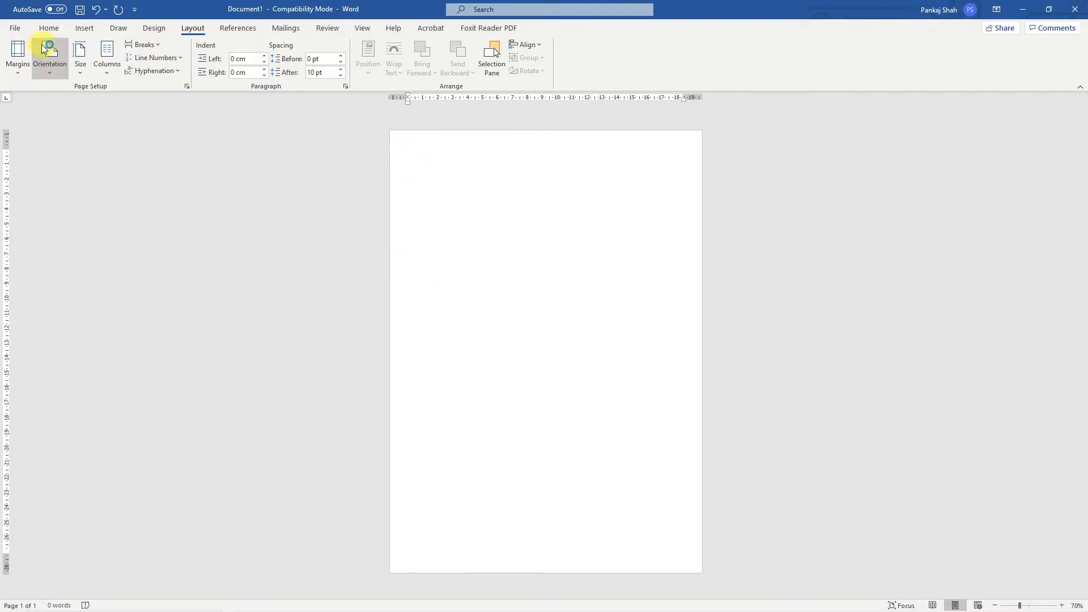
- Save the document as "header and footer - 01" in the desktop folder "How to add header and footer to word document"
click(14, 27)
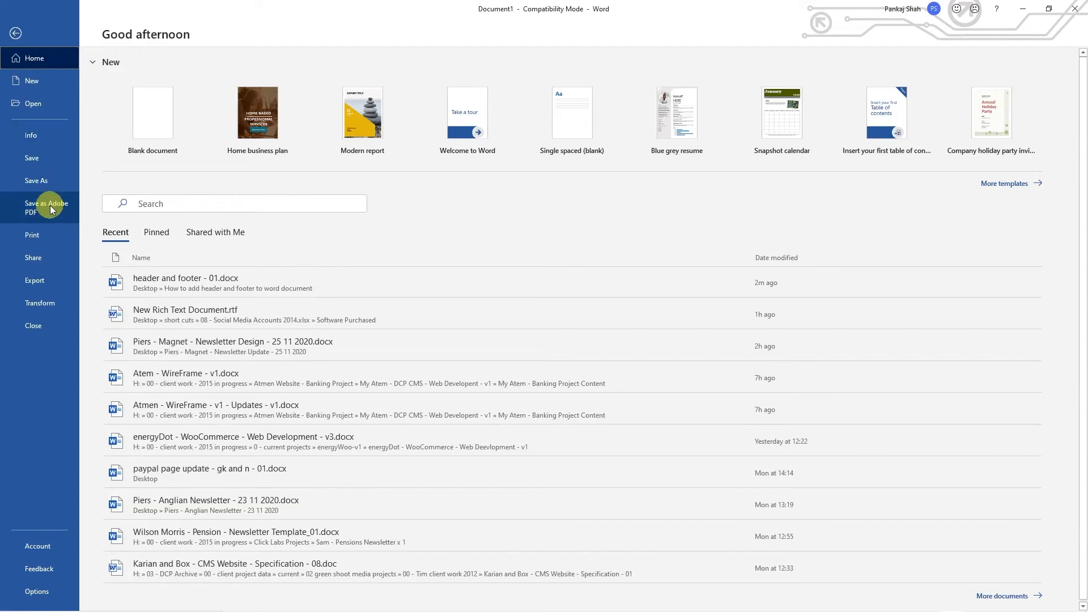
click(47, 186)
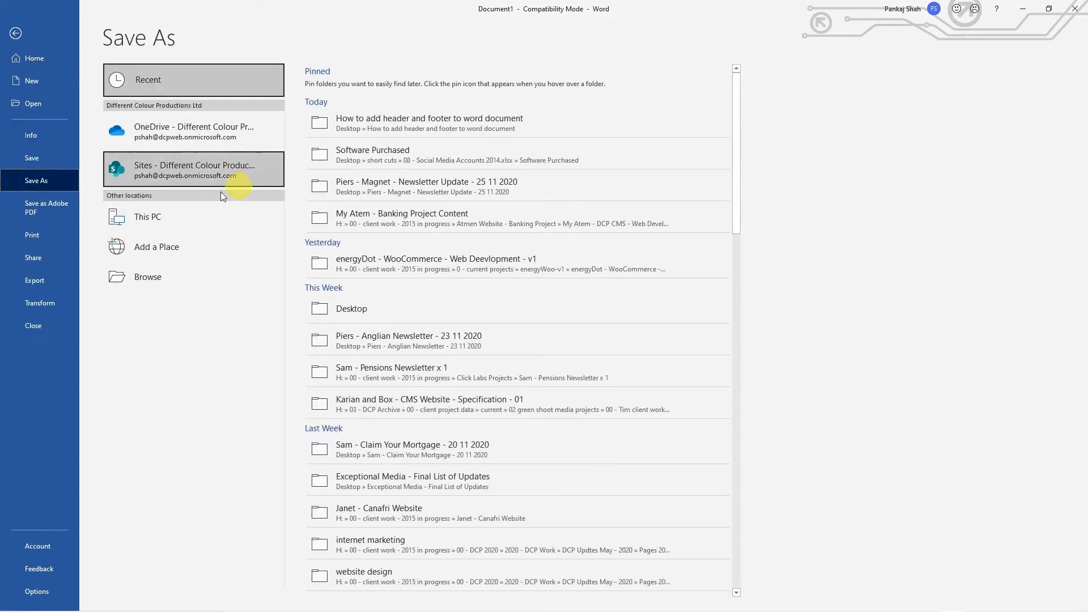
click(349, 124)
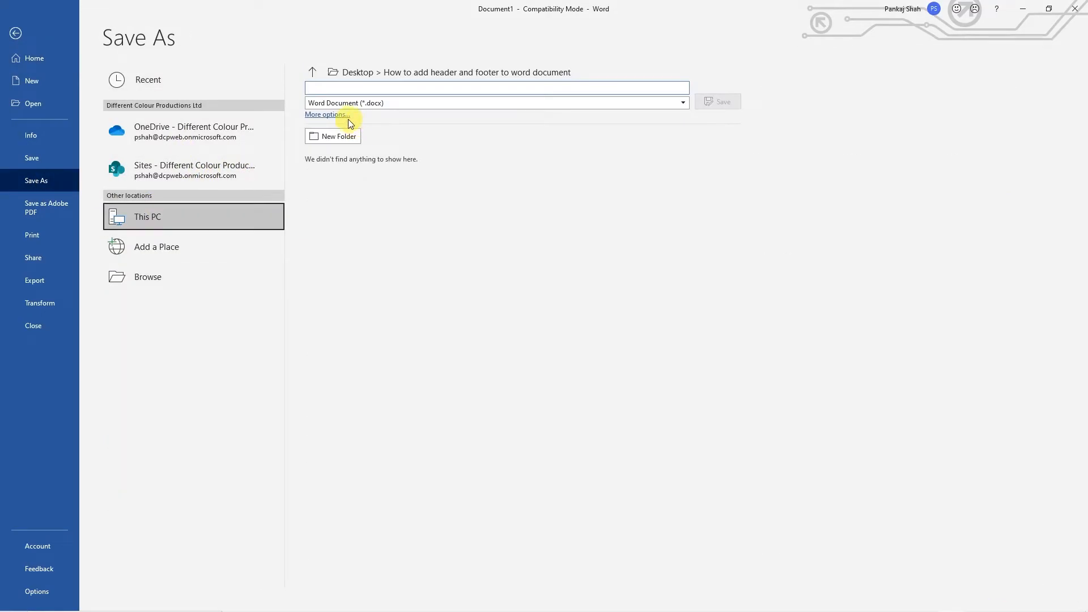
click(334, 115)
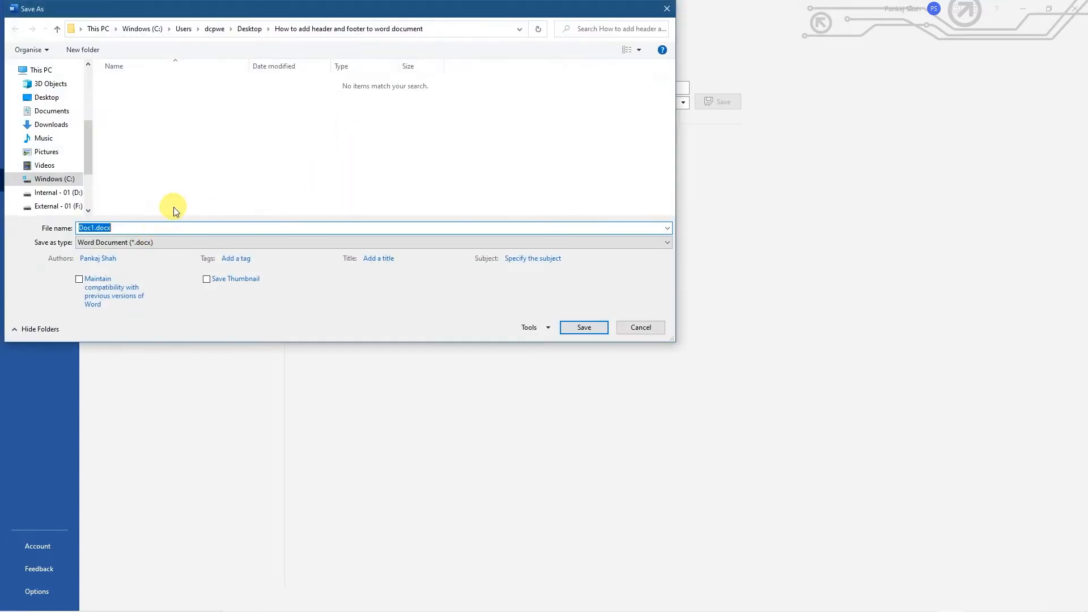
text(header and footer - 01)
key(Return)
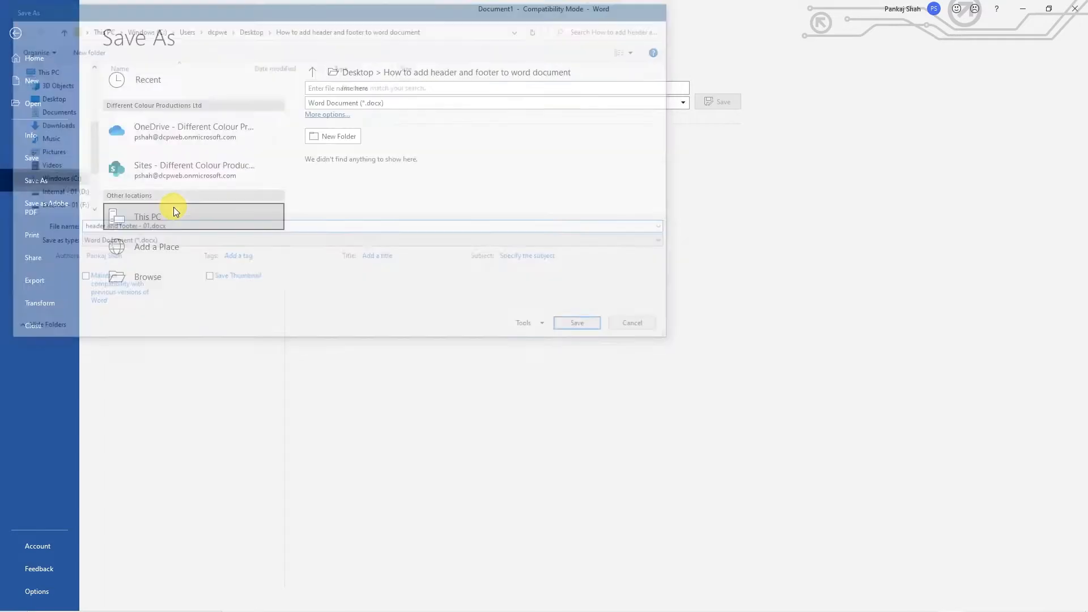
- Open the page header for editing and insert a table with two columns and two rows in it
ctrl+scroll(496, 163, up, 5)
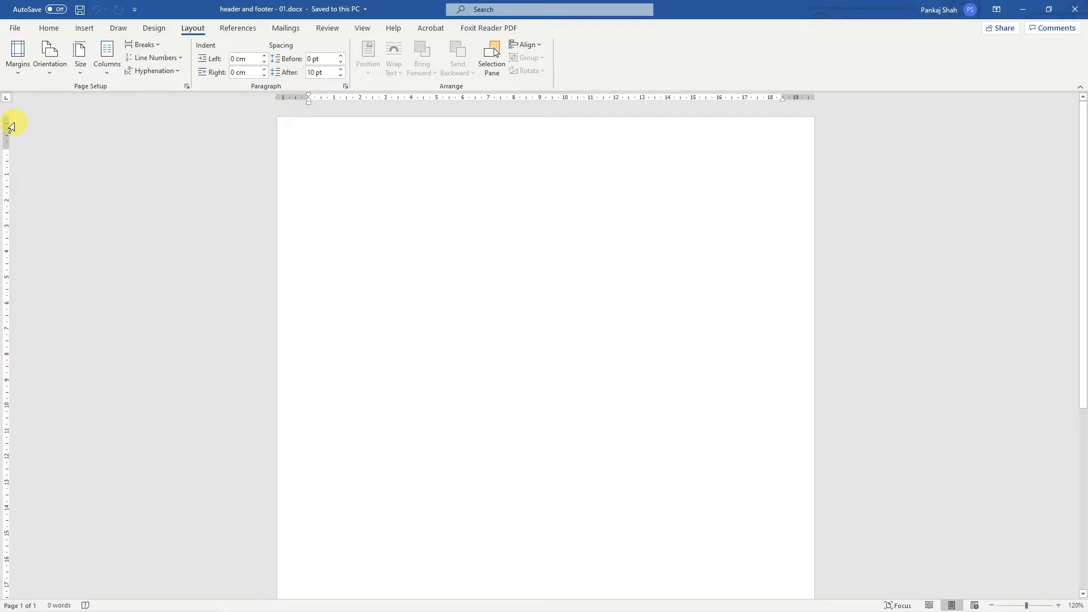
scroll(101, 386, down, 5)
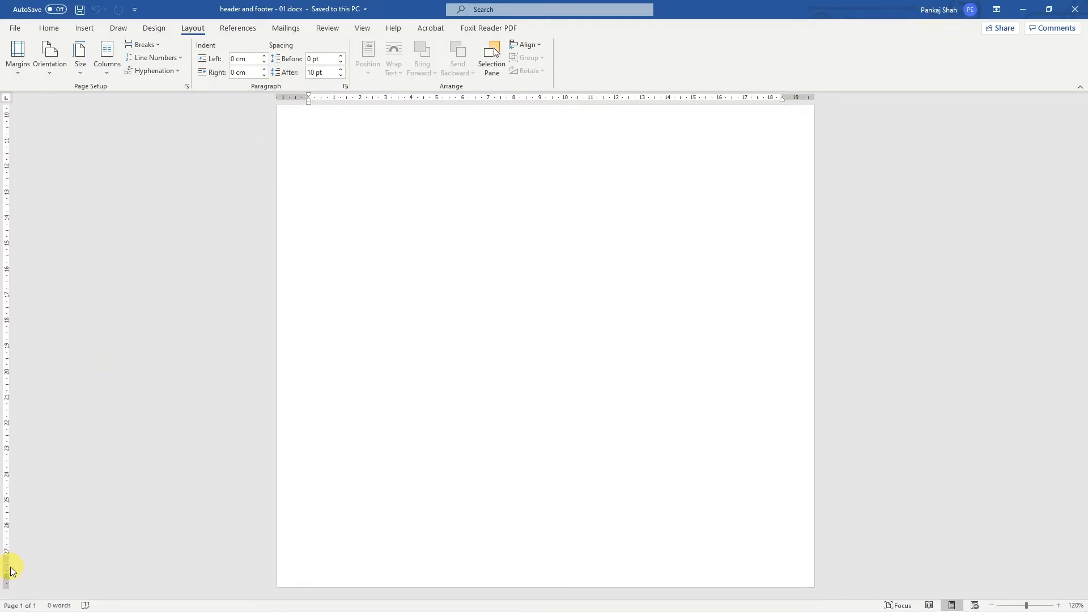
scroll(359, 454, up, 5)
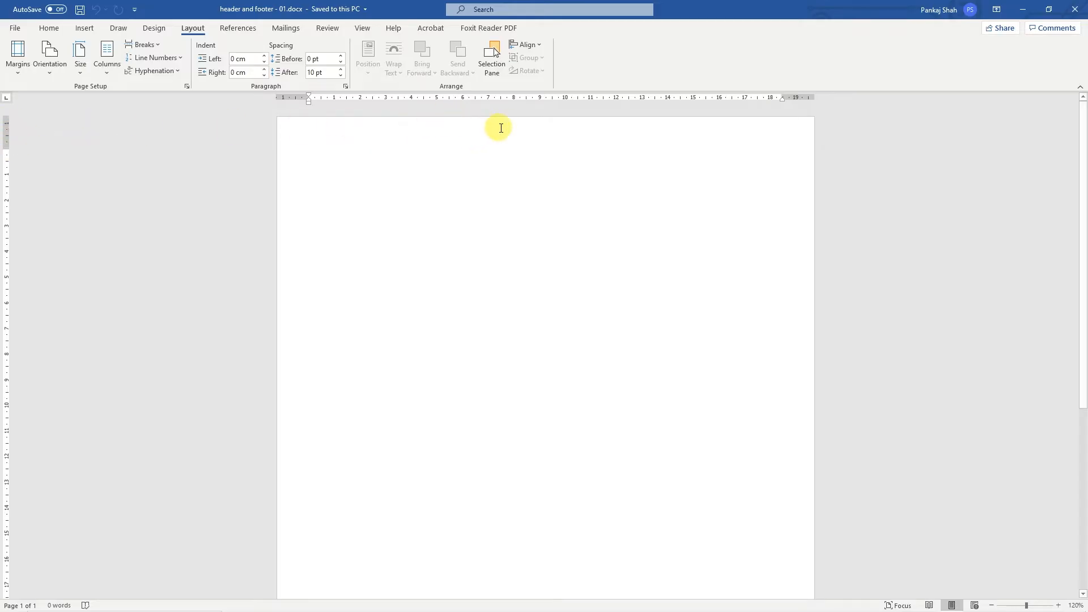
double_click(553, 132)
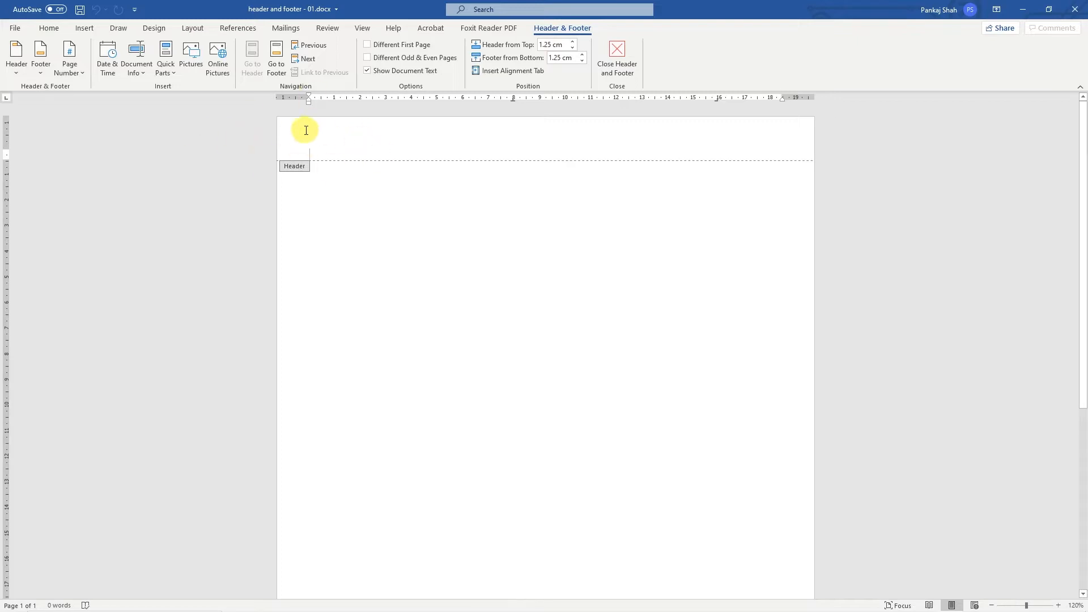
click(84, 28)
click(96, 64)
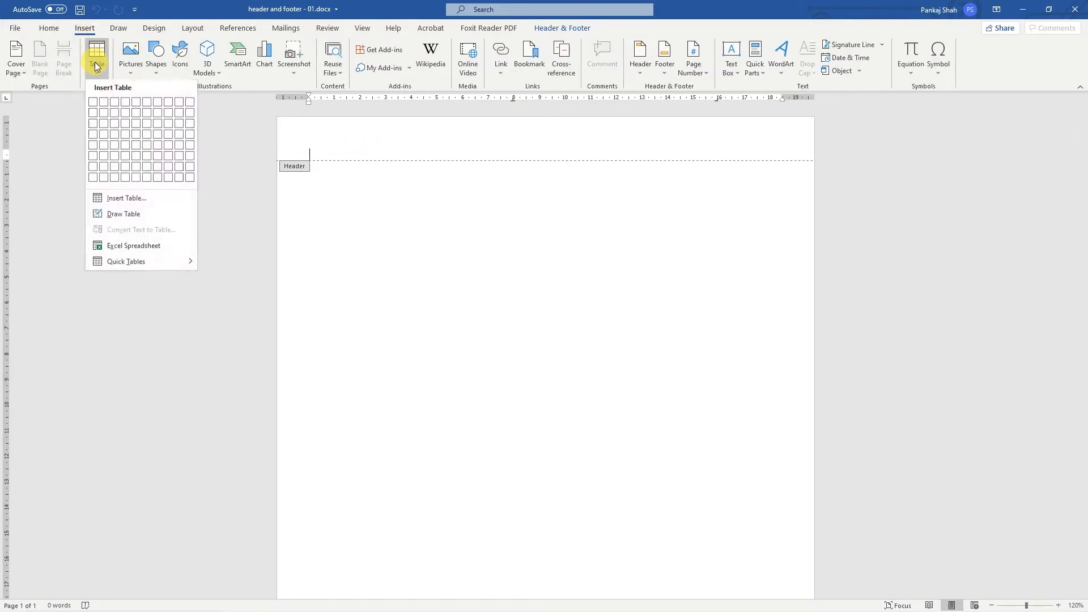
click(103, 111)
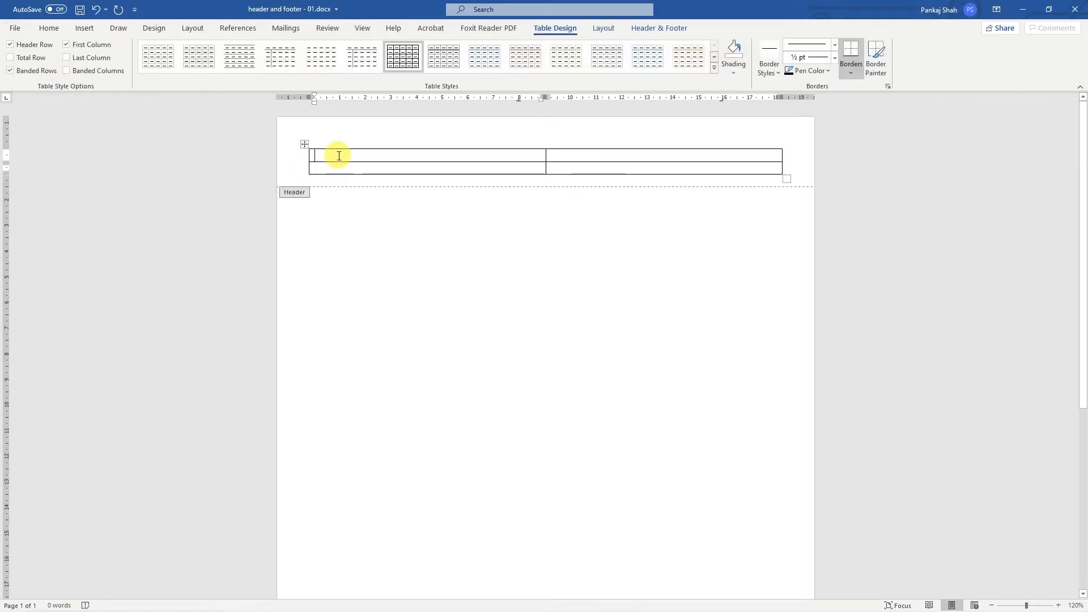
- Right-align the second cell in the first row of the header table
click(652, 157)
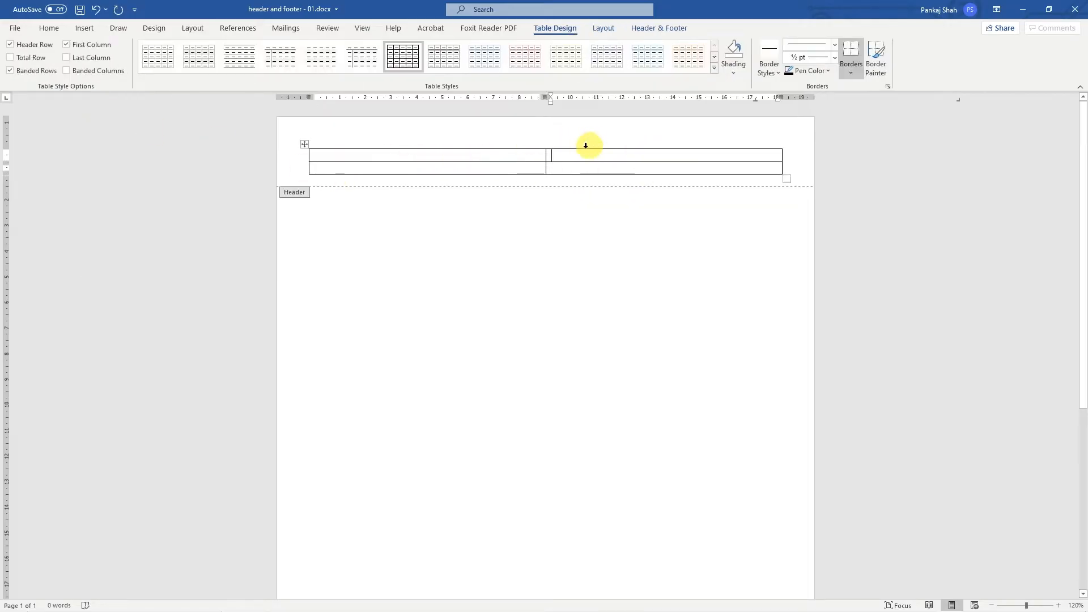
click(49, 29)
click(290, 68)
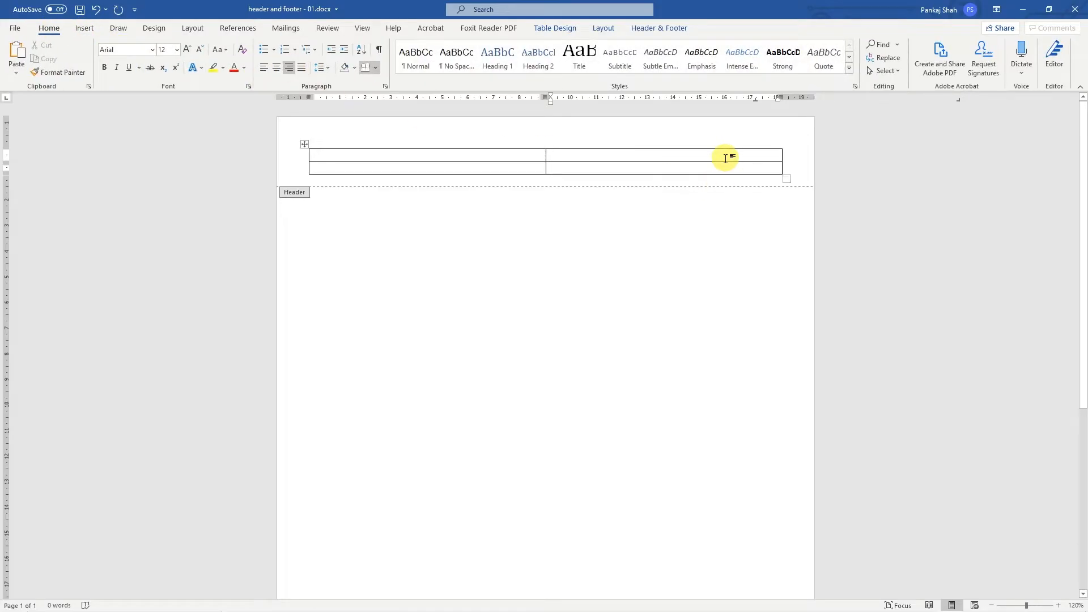
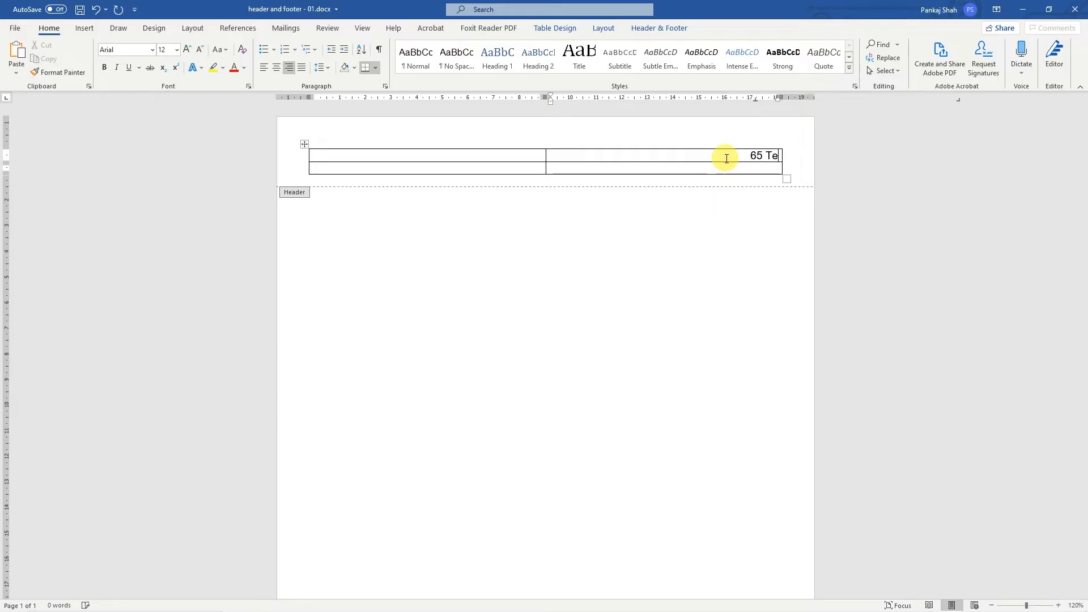
- Enter the company's postal address in the right-aligned header cell, with street, district, city and postcode on separate lines
key(Return)
text(St)
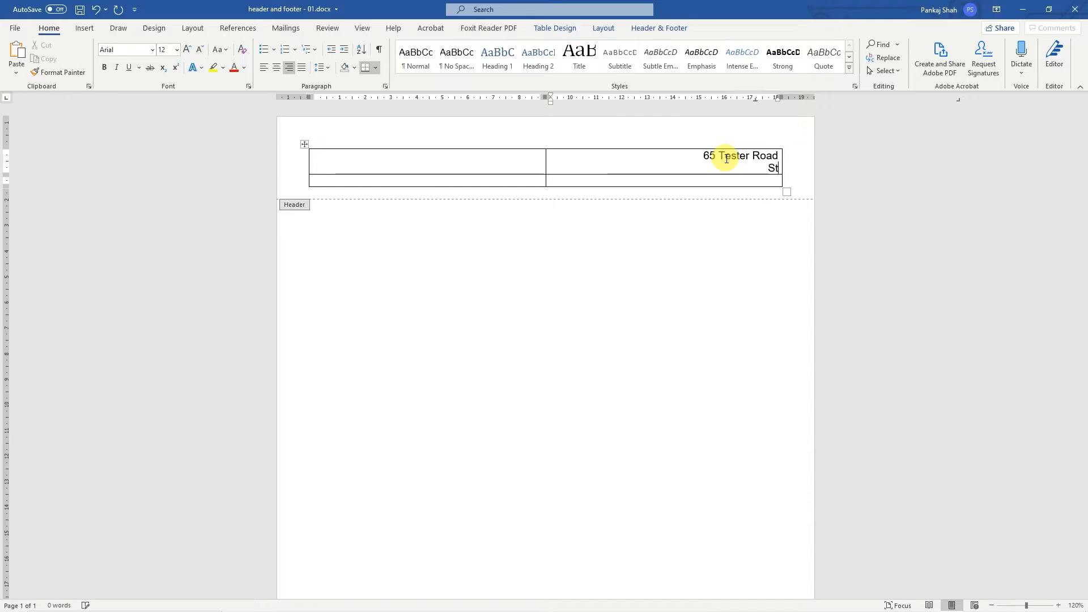
text(ratford)
key(Return)
key(BackSpace)
key(BackSpace)
text(rd)
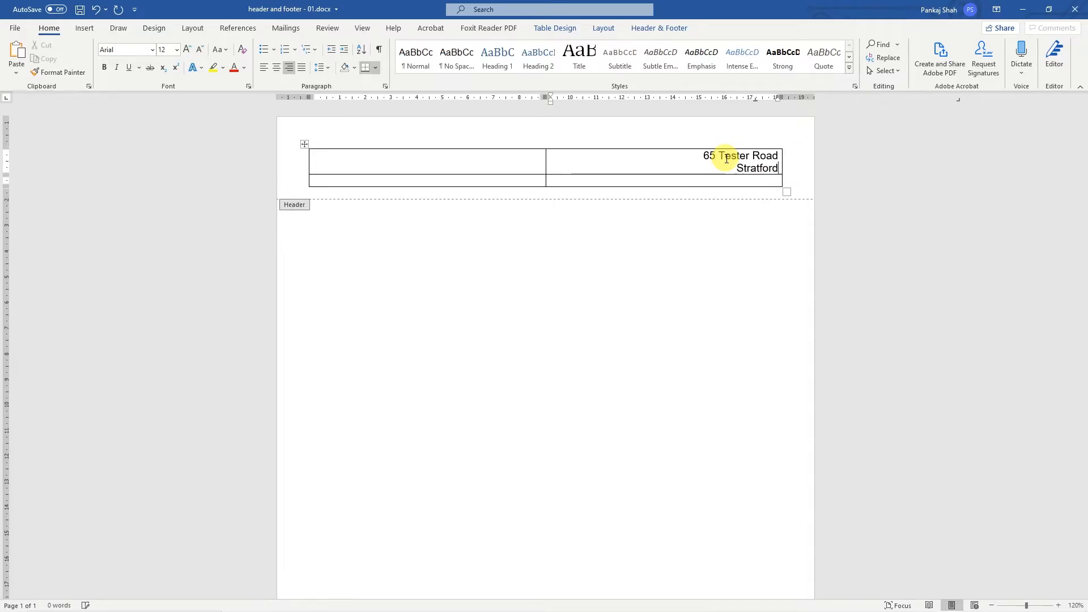
key(Return)
text(London)
key(Return)
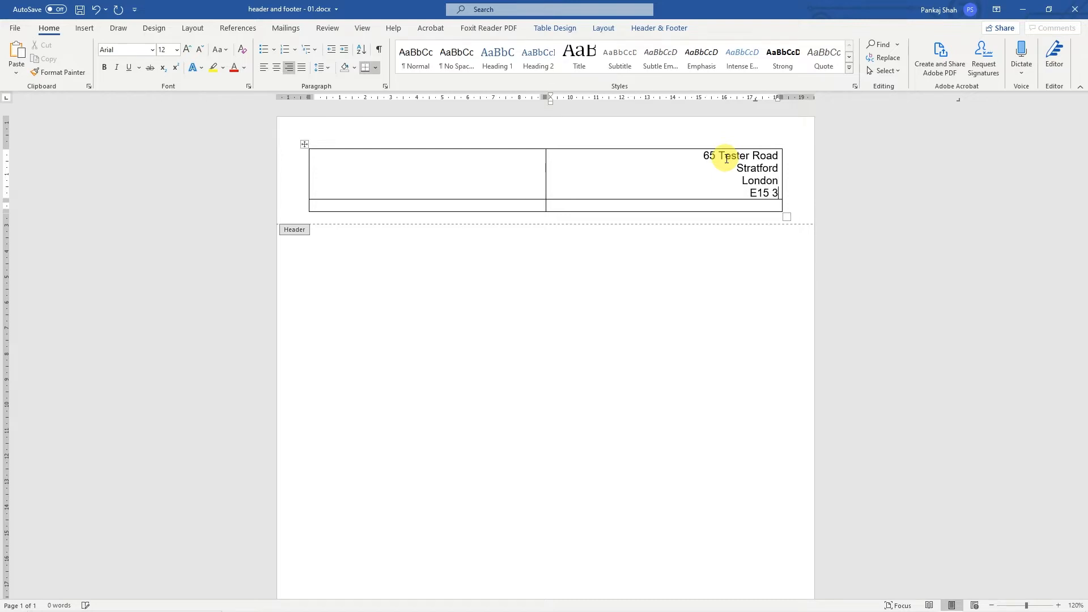
text(E15 3DL)
key(Return)
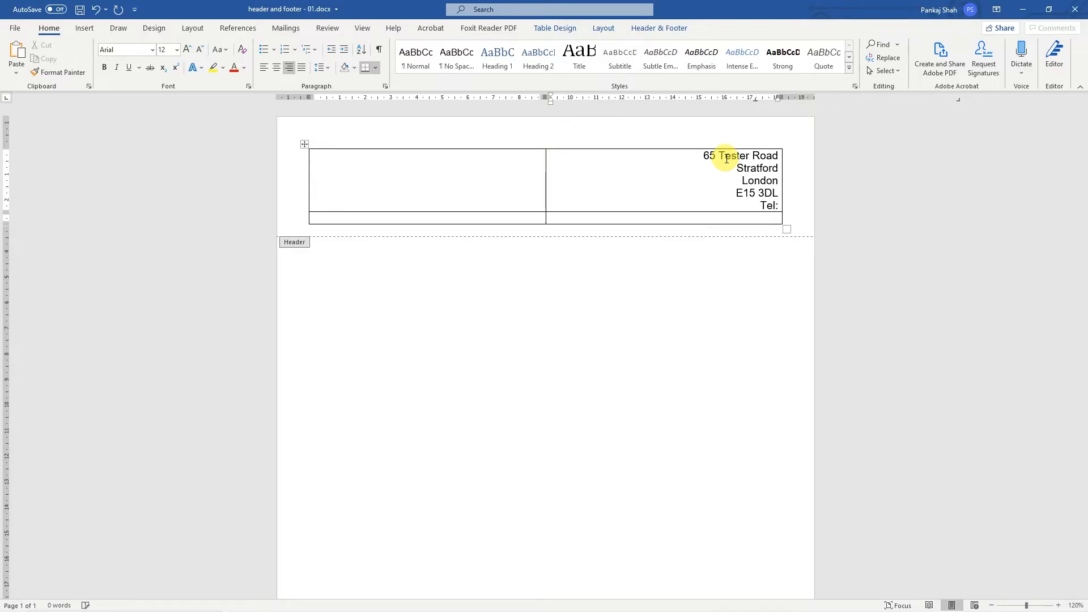
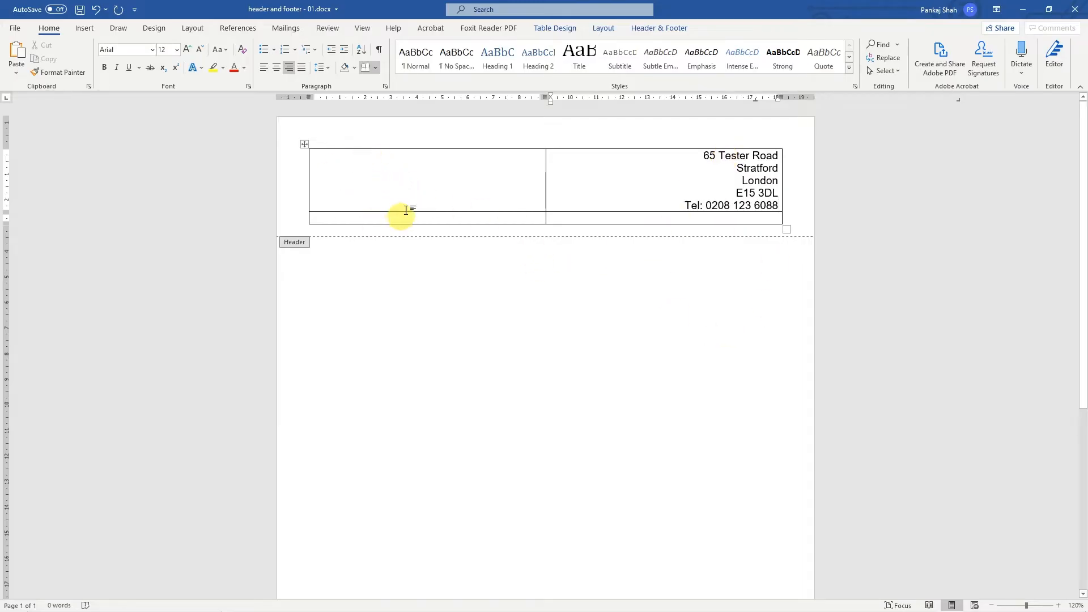
- Switch to the desktop and open the folder "How to add header and footer to word document" in File Explorer
click(1008, 18)
click(1021, 14)
click(1022, 13)
click(1055, 39)
double_click(1055, 43)
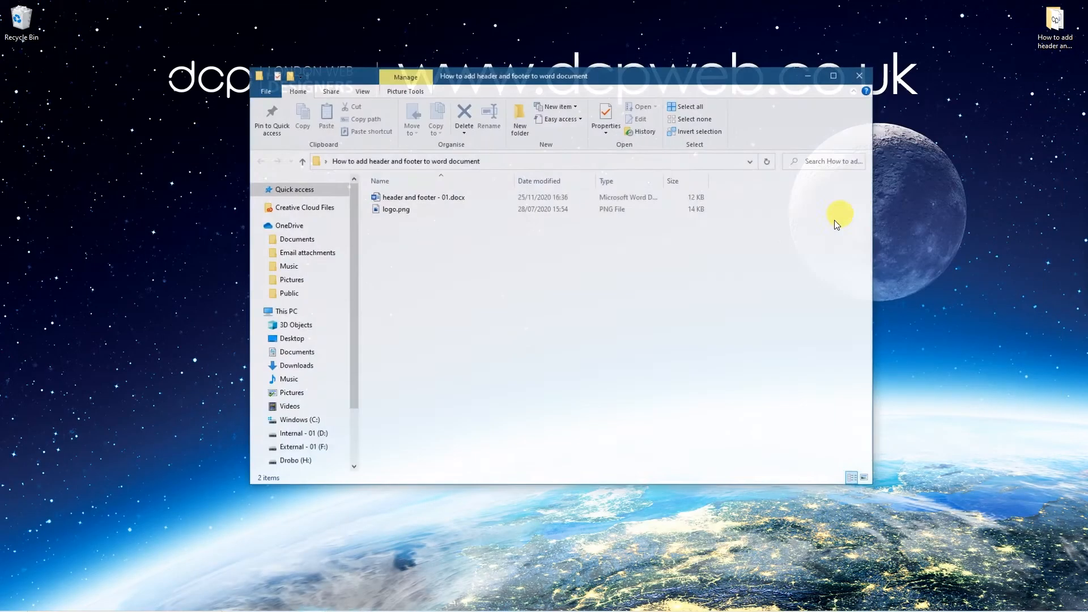
- Preview logo.png to check the logo image, and collapse the expanded locations in the folder tree
click(389, 209)
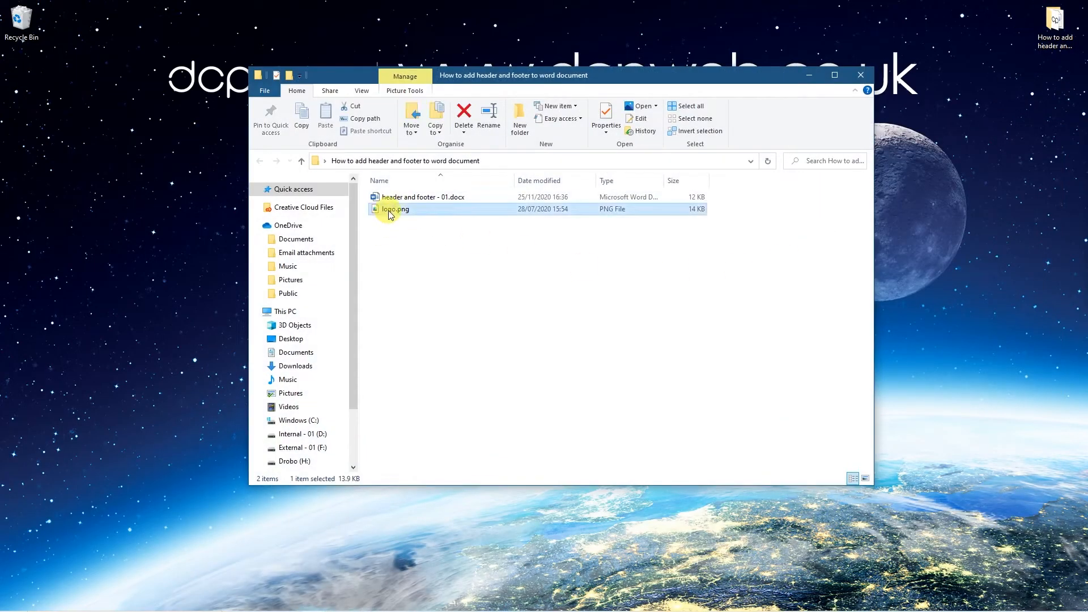
click(255, 313)
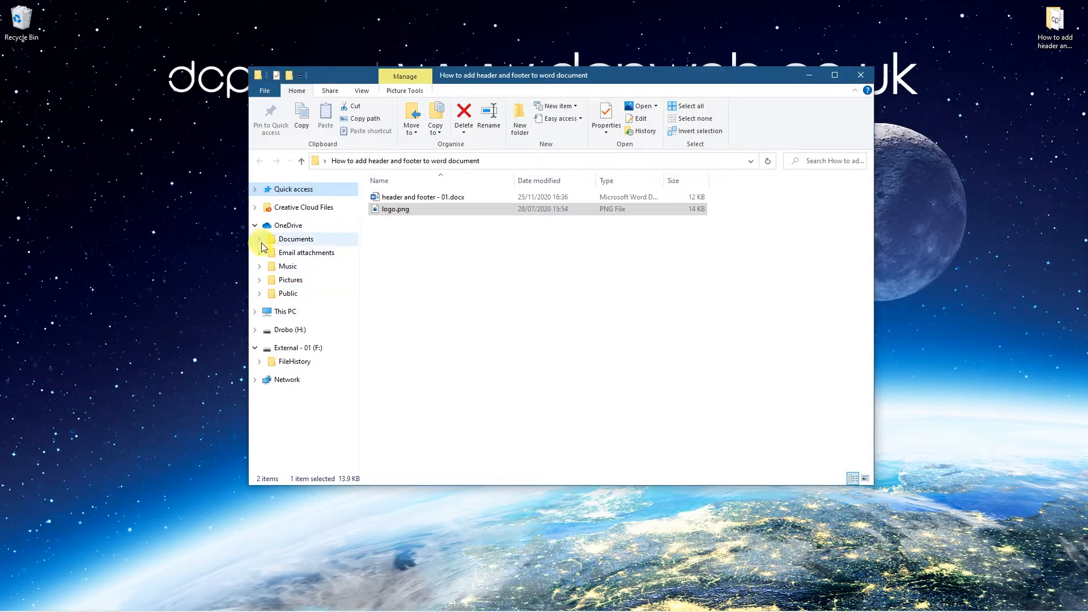
click(257, 225)
drag(596, 201, 409, 157)
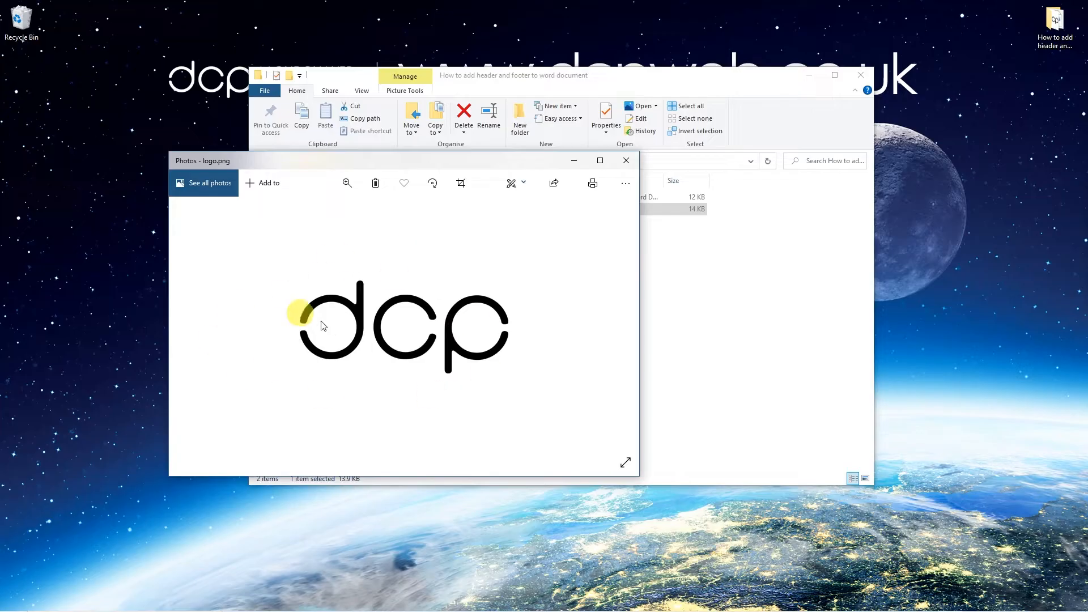
click(627, 161)
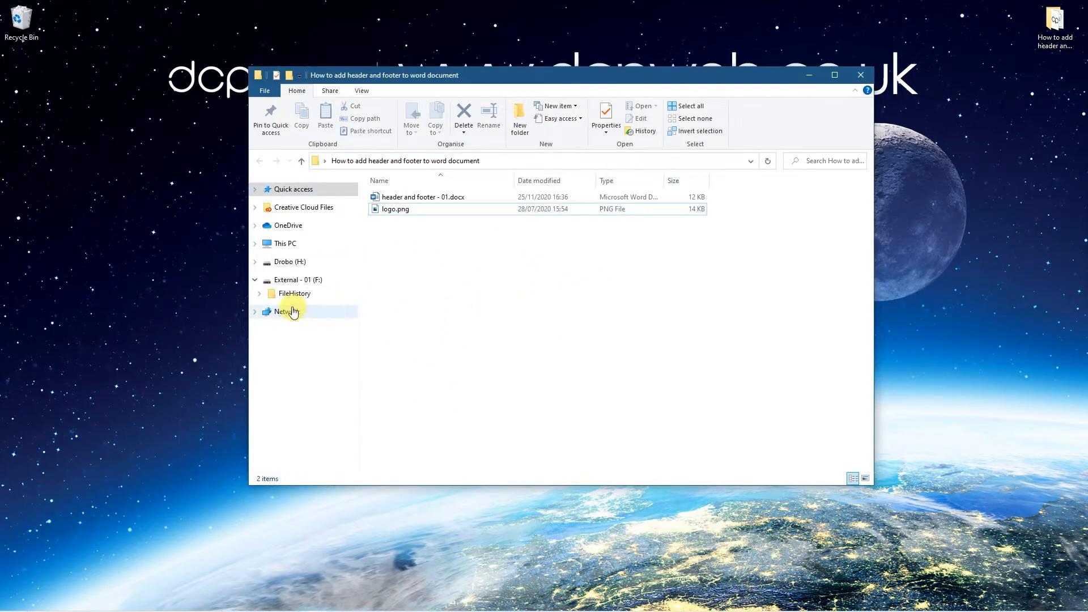
click(254, 280)
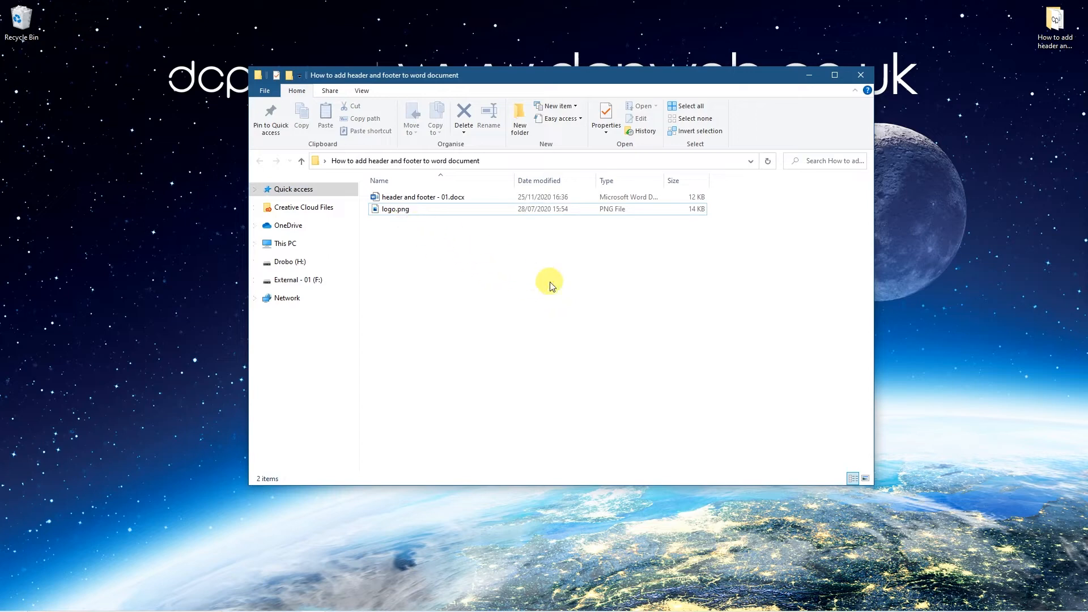
- Switch back to the Word document beside the folder and insert logo.png into the header table
click(397, 210)
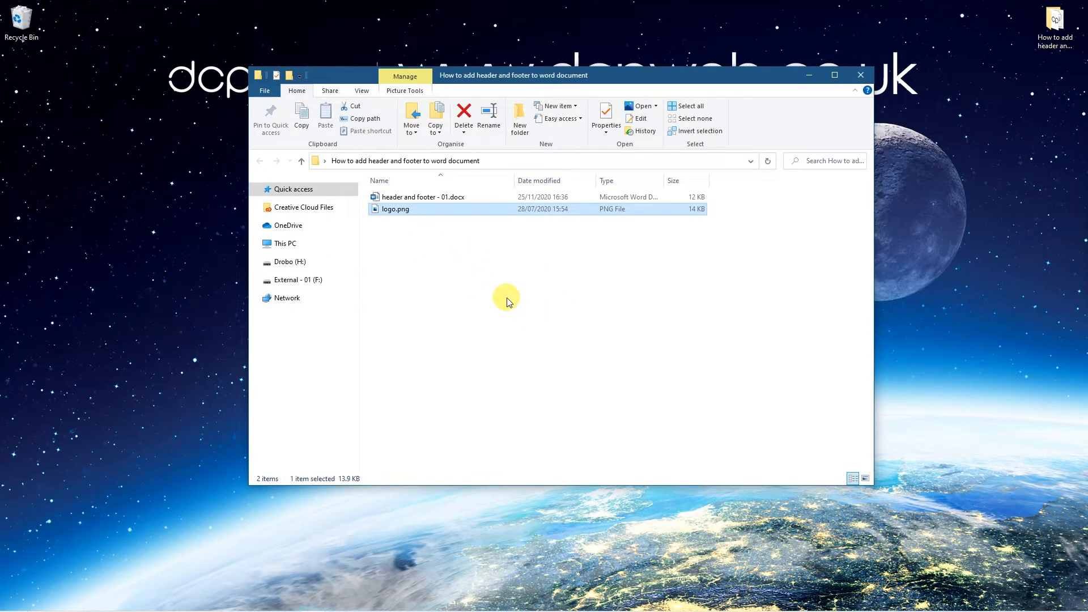
key(alt+Tab)
key(Tab)
key(alt+Tab)
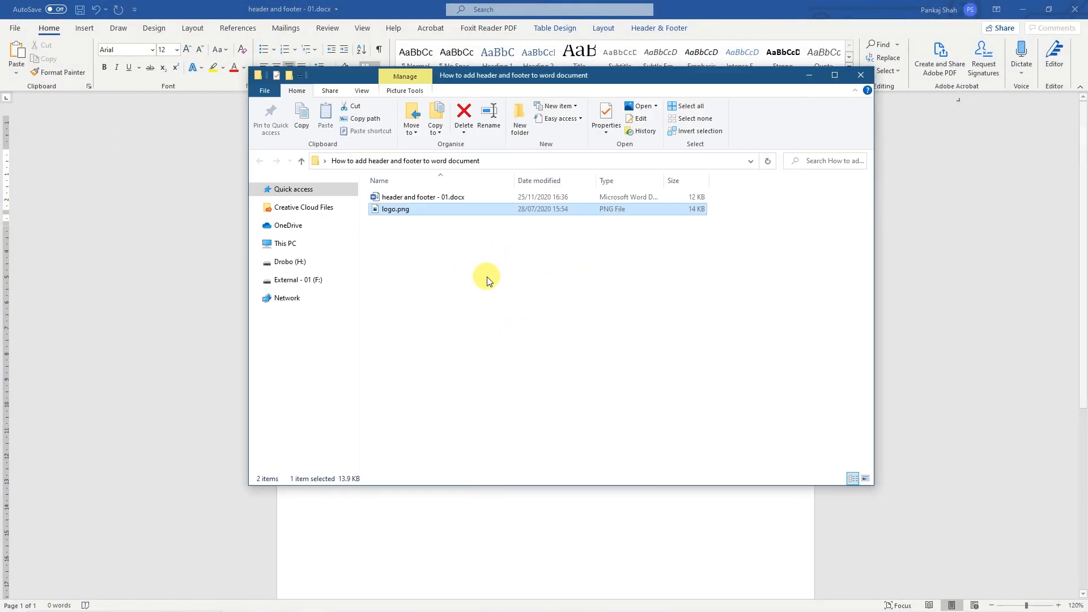
drag(475, 76, 897, 76)
click(816, 210)
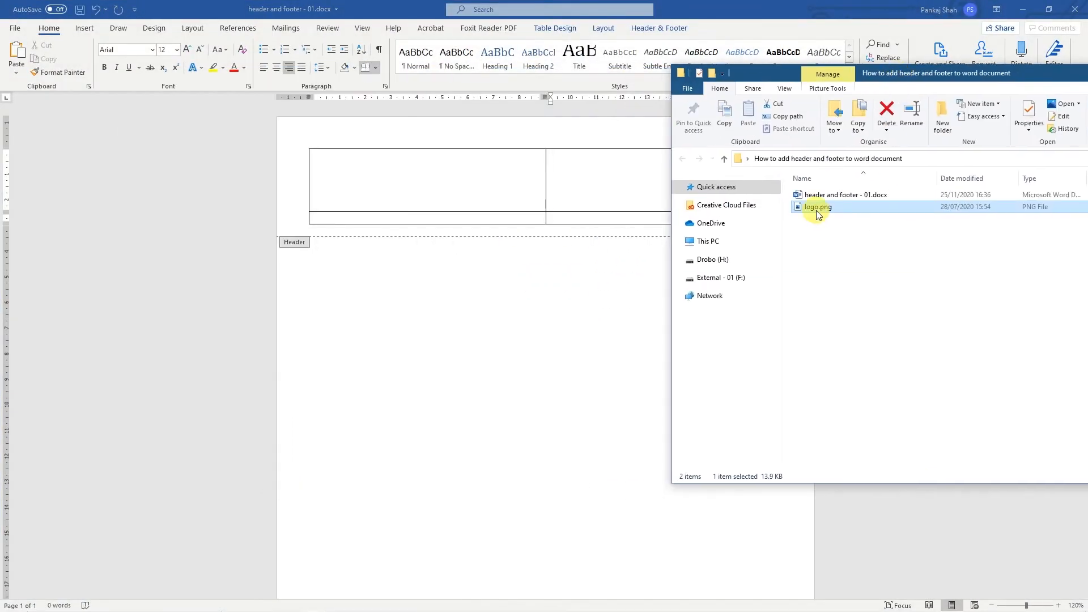
drag(816, 208, 323, 165)
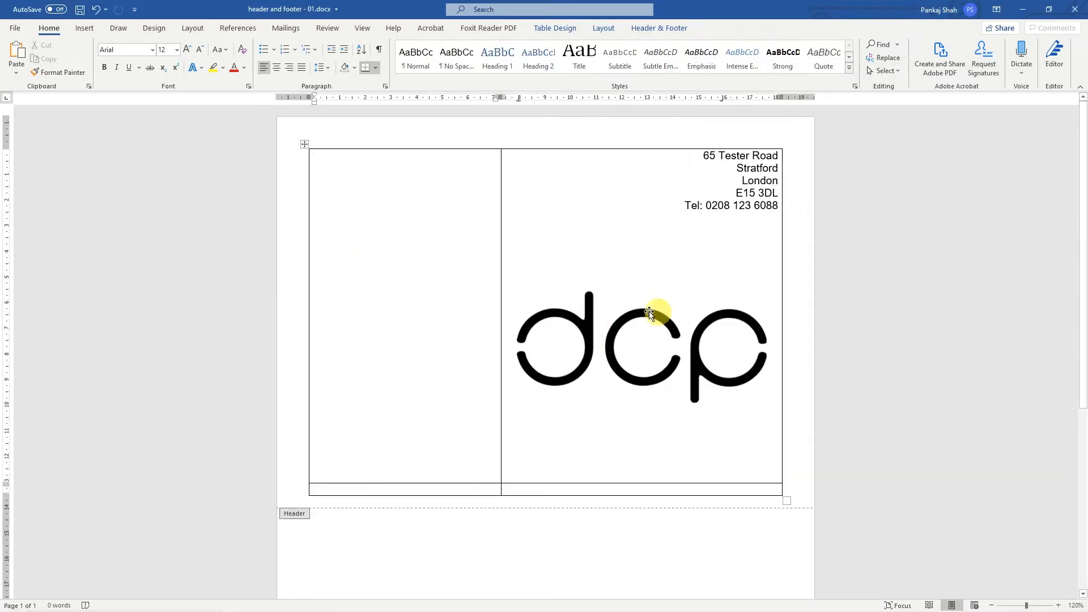
- Move the logo into the first cell of the header table and shrink it to about 5.7 cm square
click(695, 340)
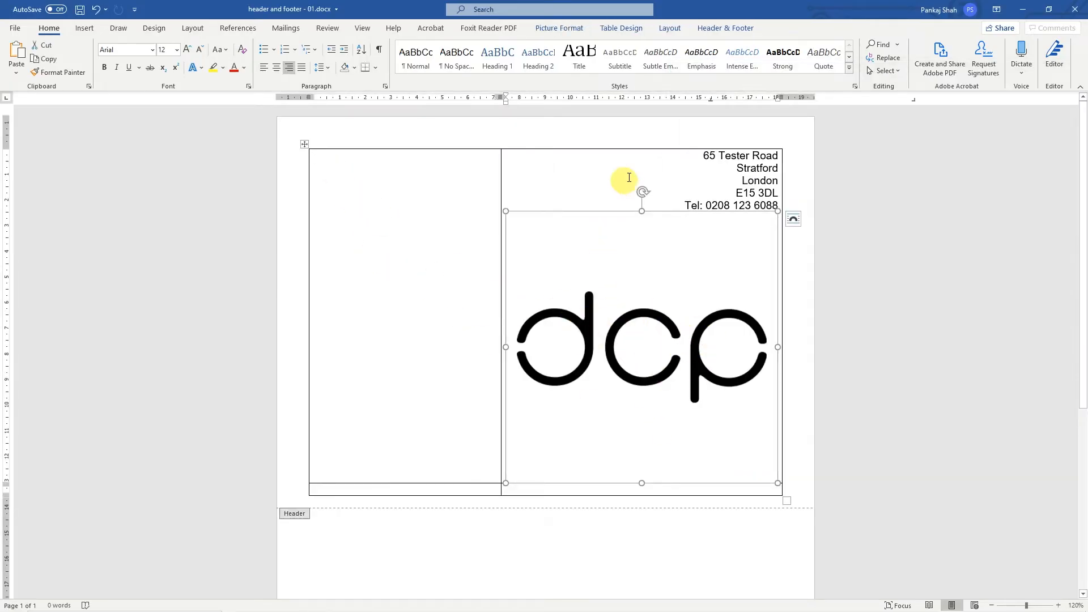
drag(629, 309, 361, 237)
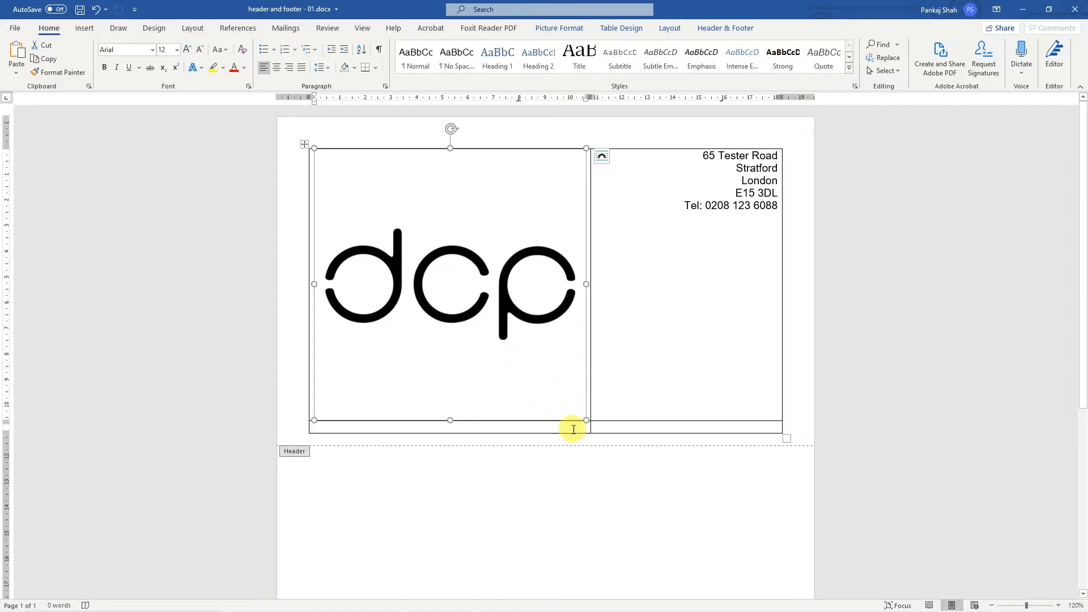
drag(584, 422, 460, 285)
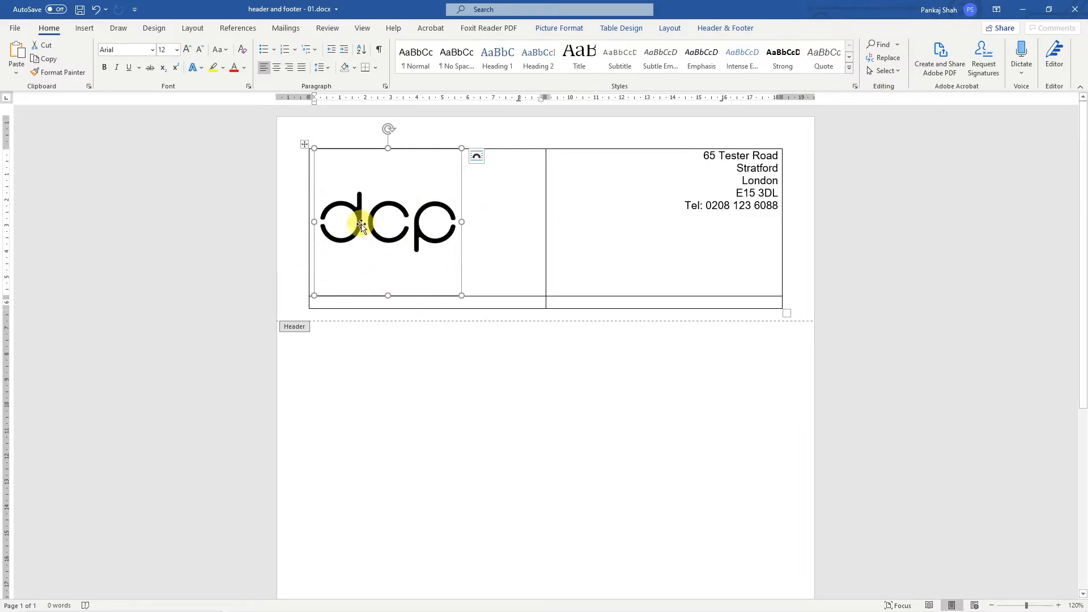
- Crop the empty space above and below the logo, leaving it about 2.7 cm high and 5.72 cm wide
double_click(394, 217)
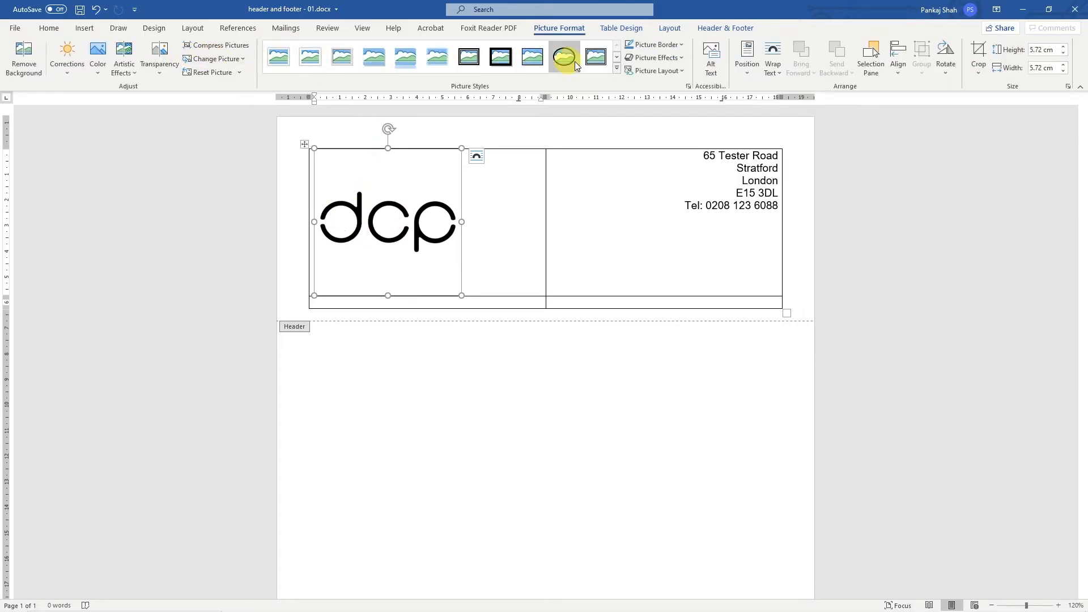
click(980, 58)
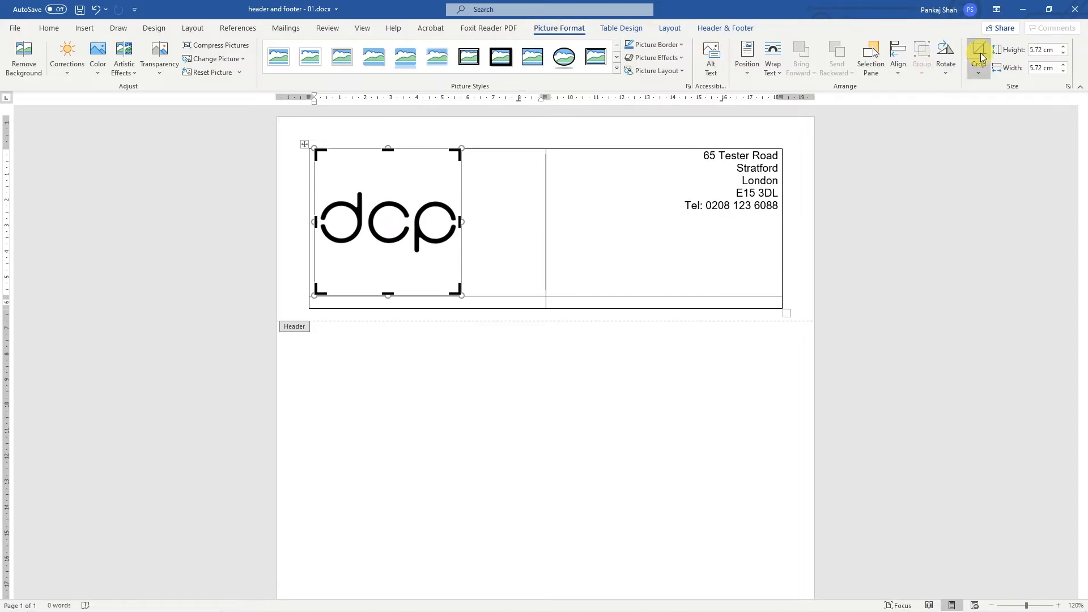
click(979, 72)
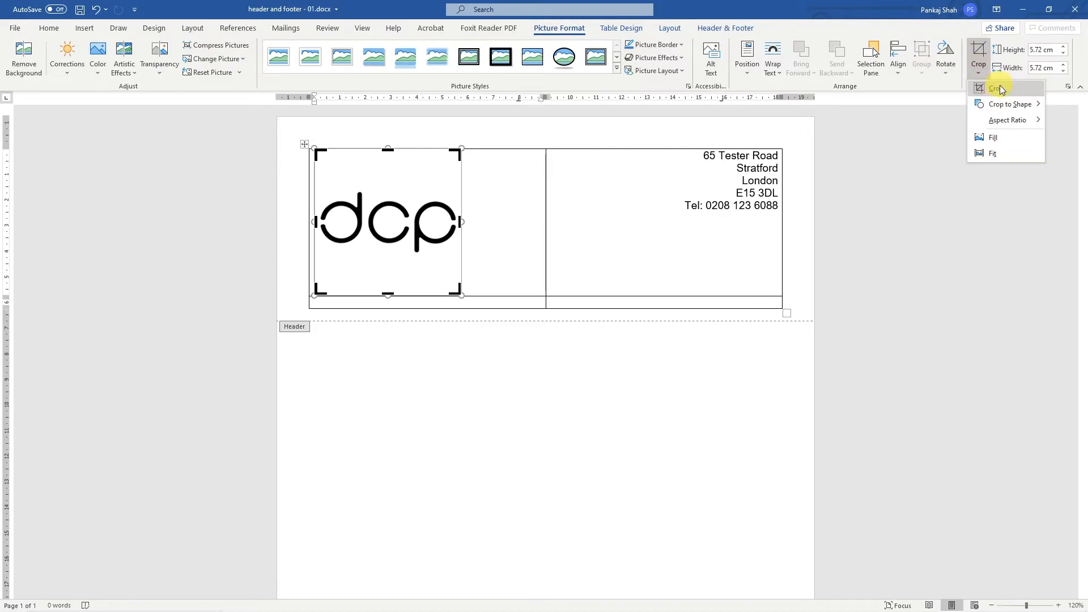
click(1001, 90)
click(978, 72)
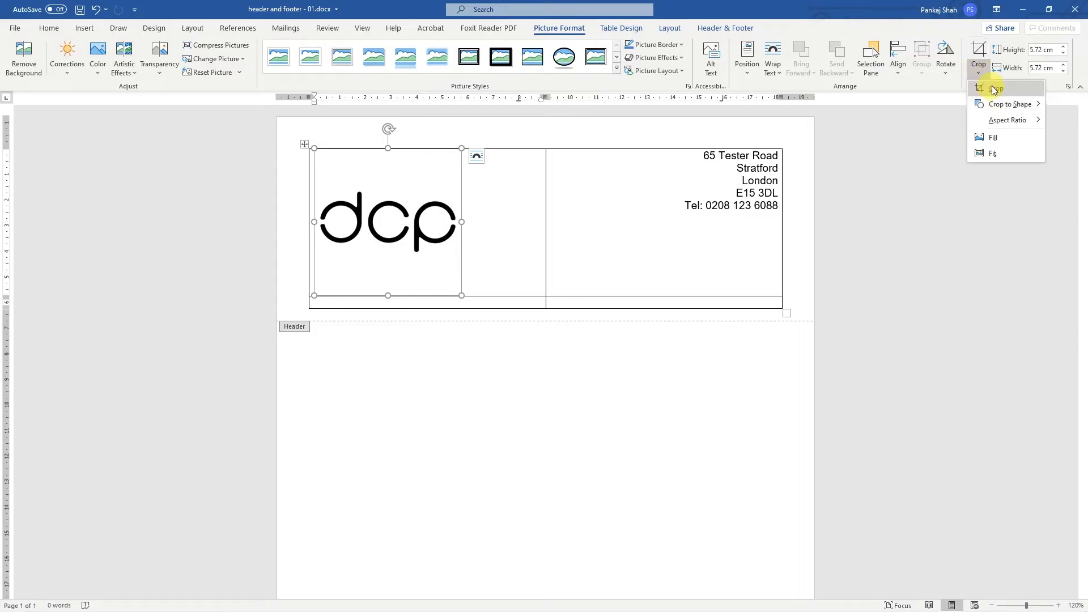
click(994, 90)
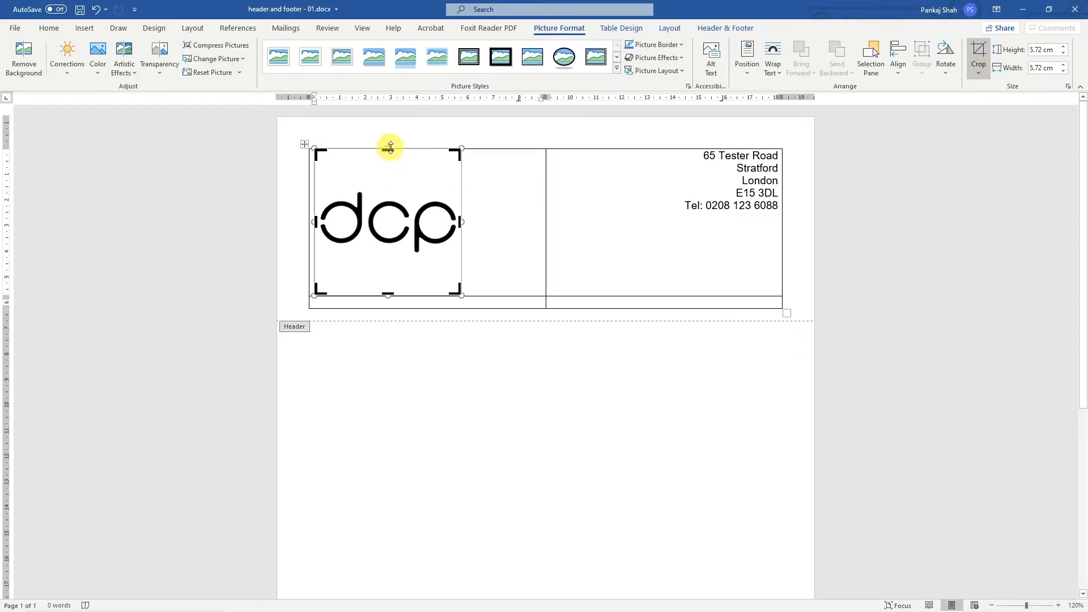
drag(390, 149, 389, 177)
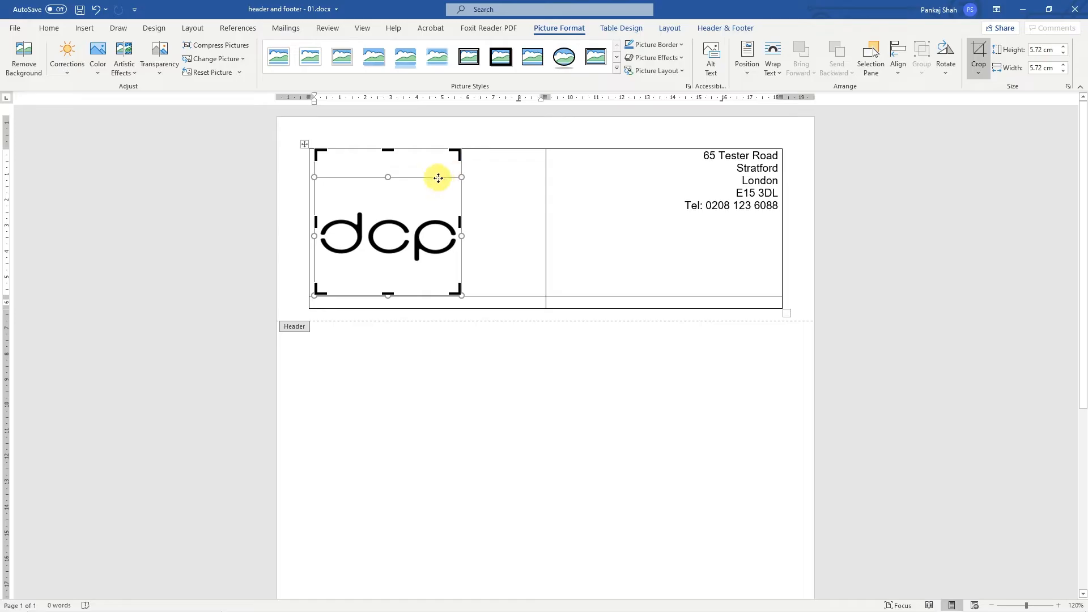
key(ctrl+z)
drag(386, 149, 391, 187)
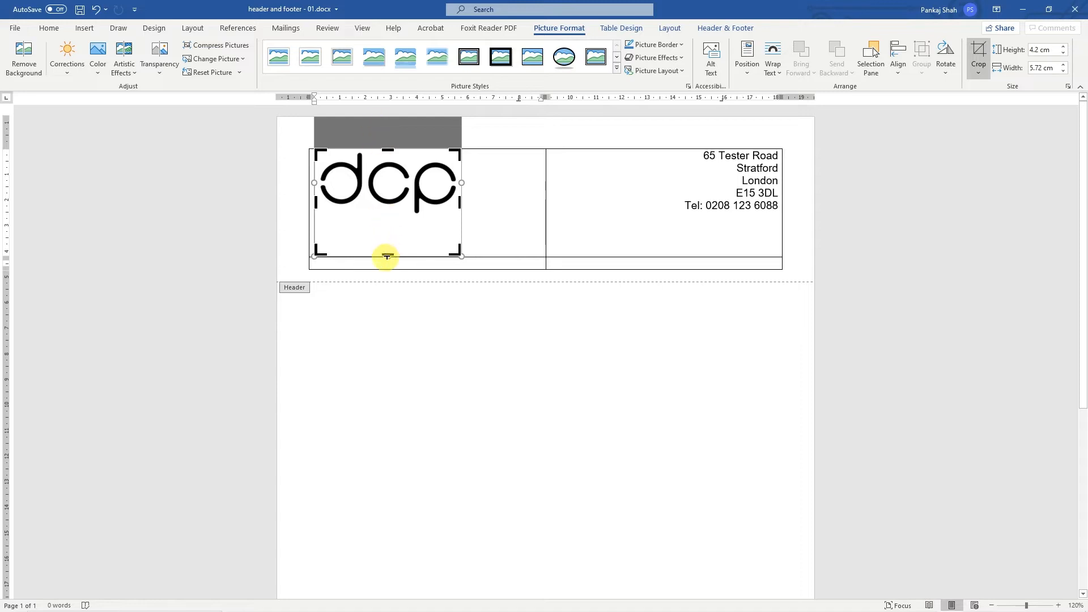
drag(387, 251, 384, 218)
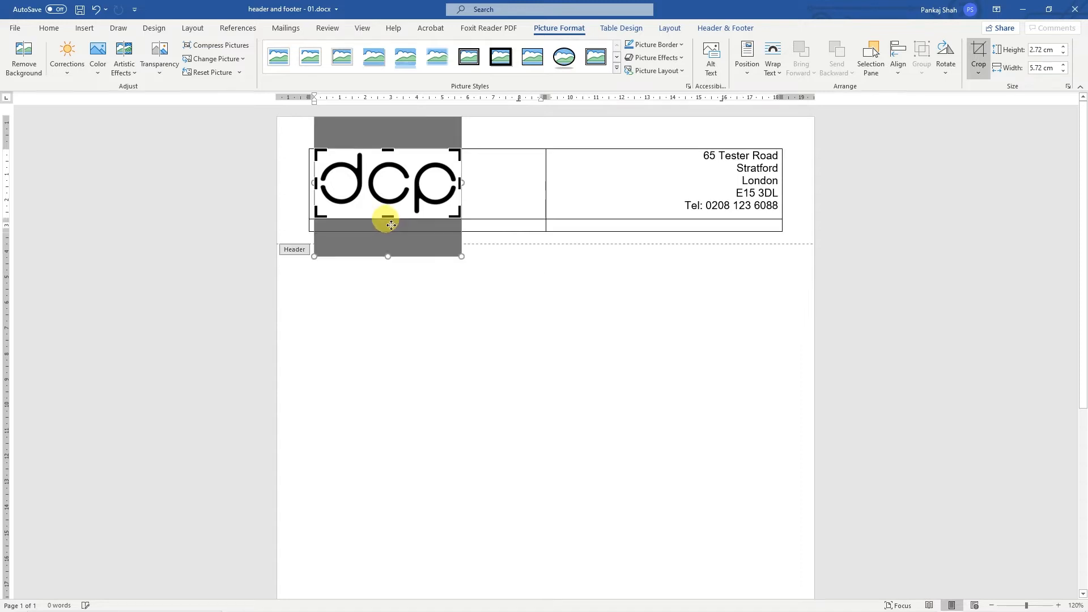
click(456, 246)
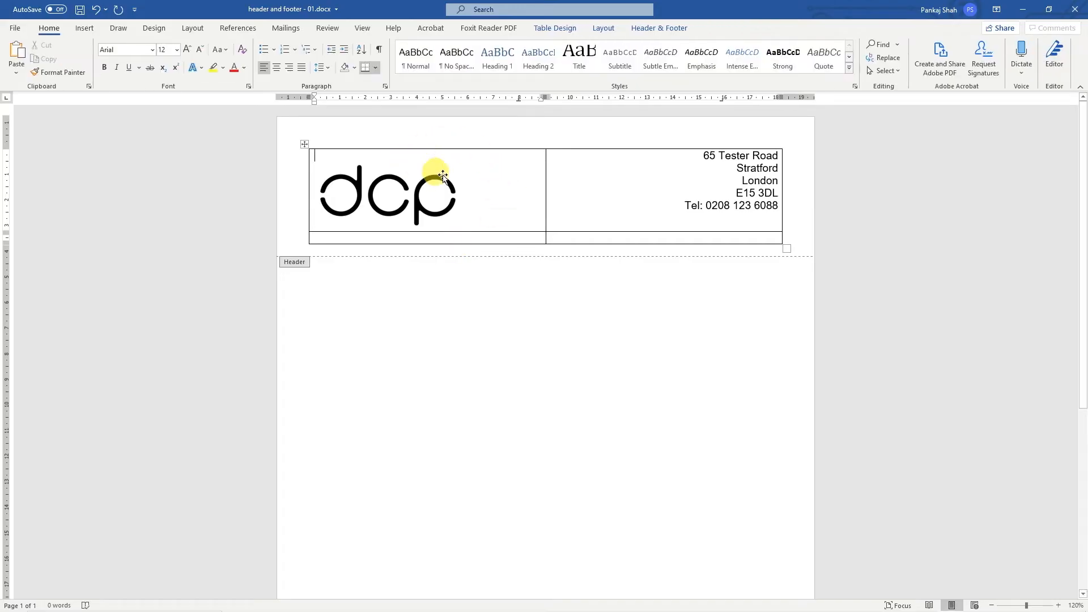
- Delete the blank line above the logo and merge the two bottom-row cells of the header table
click(325, 155)
key(Delete)
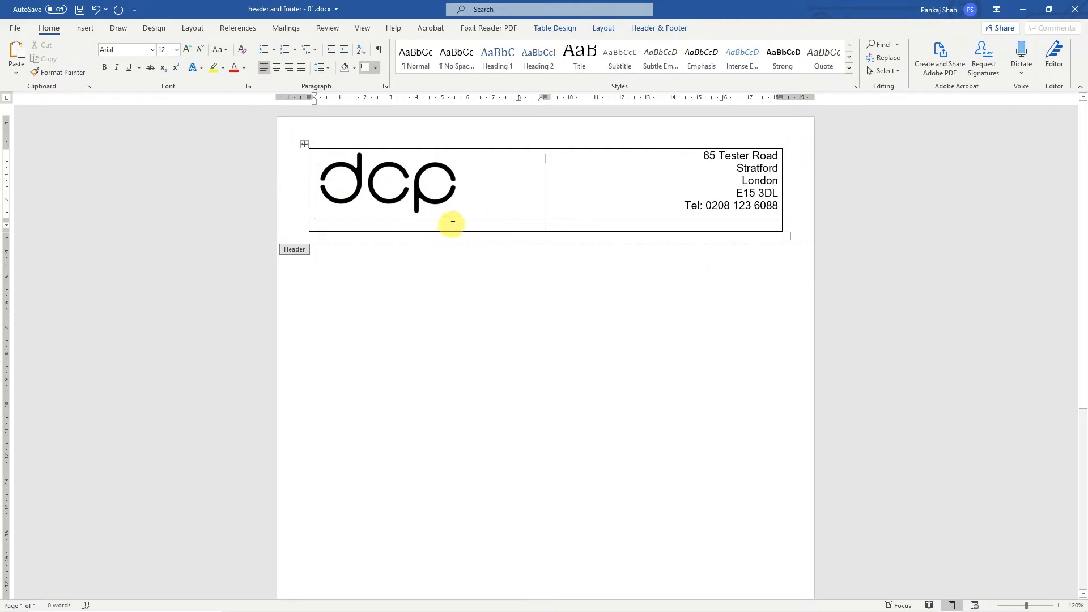
drag(451, 225, 575, 228)
click(500, 227)
drag(487, 227, 592, 227)
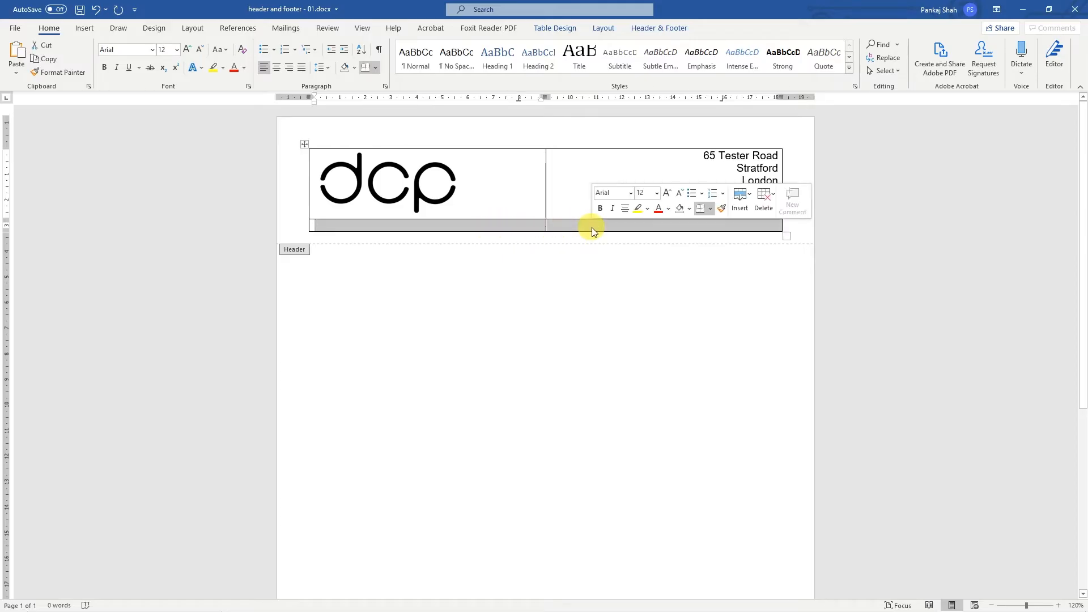
right_click(529, 228)
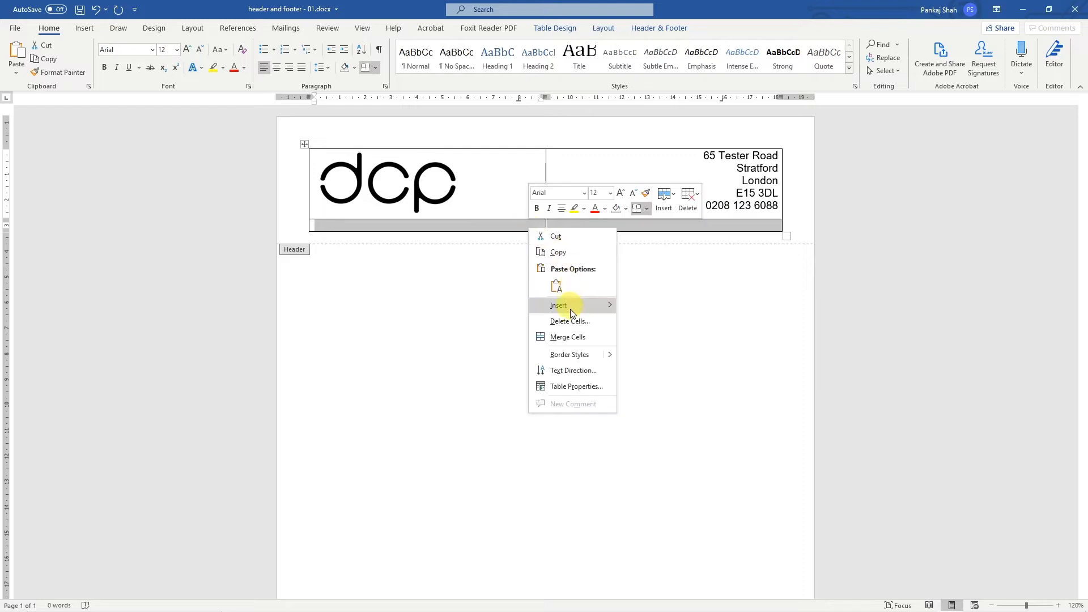
click(568, 337)
click(493, 224)
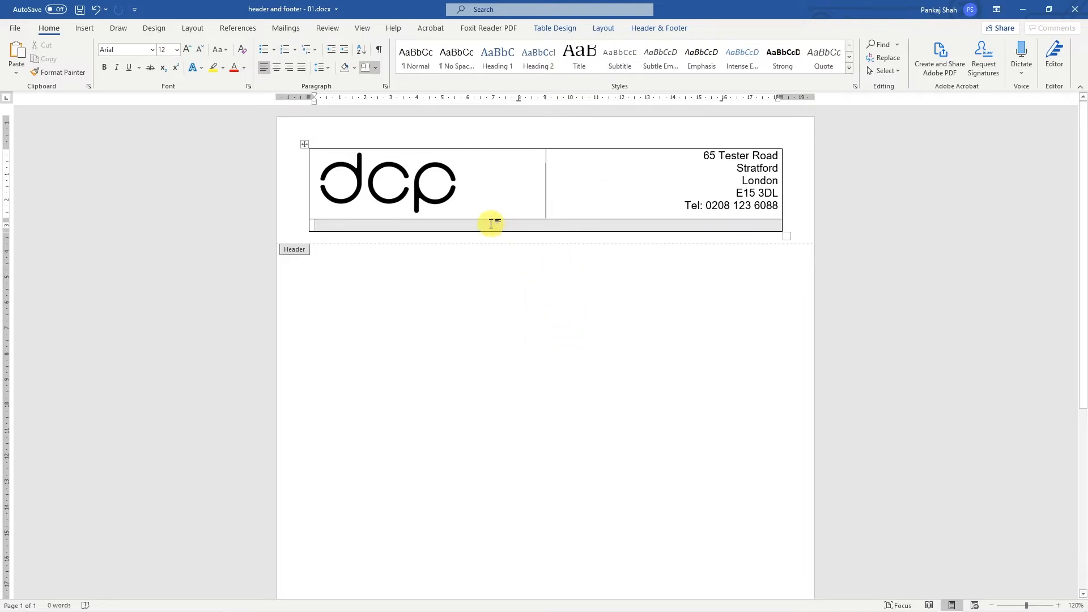
- Remove all borders from the entire header table
click(304, 144)
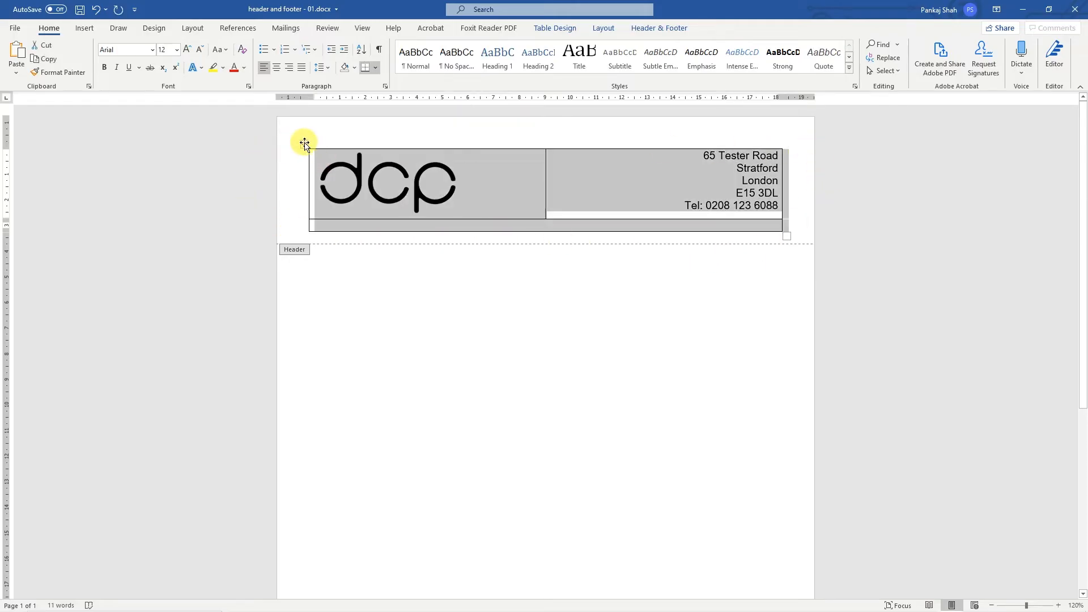
click(377, 68)
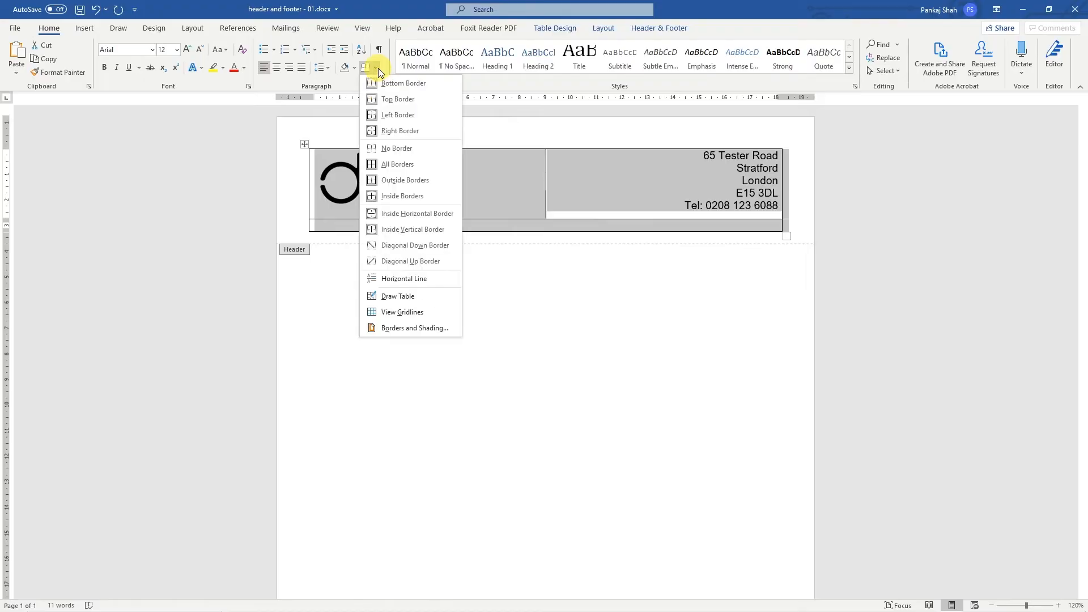
click(408, 148)
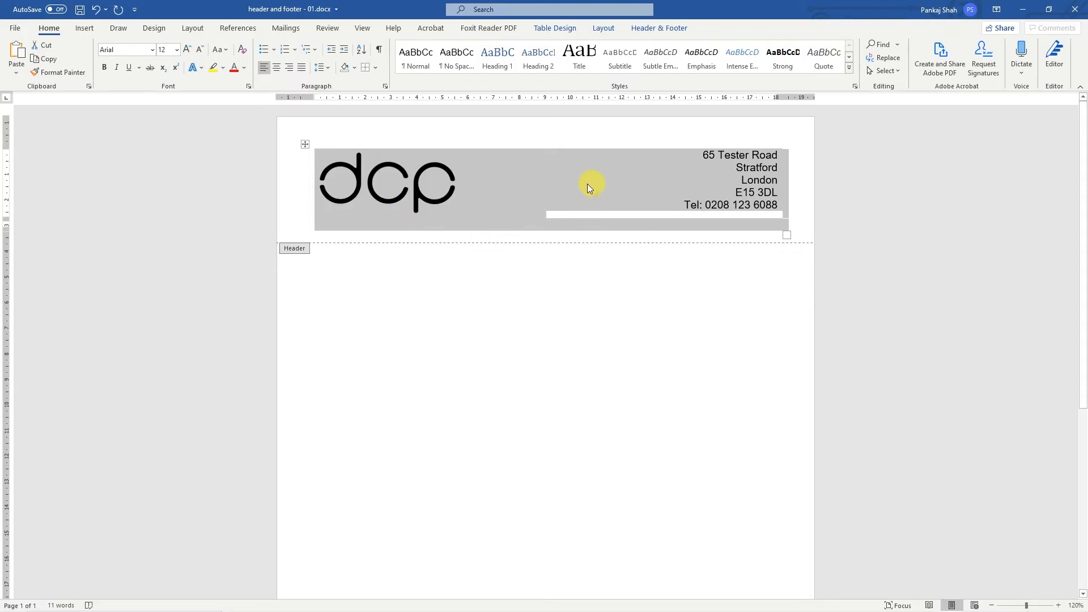
click(659, 182)
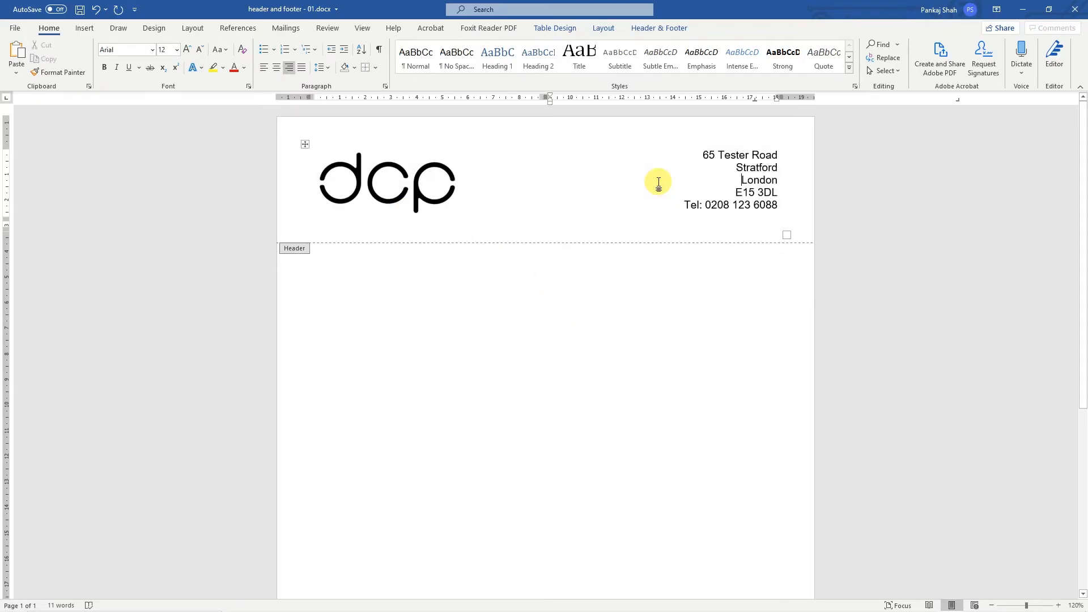
- Add a bottom border to the header table's last row and return to the document body
click(295, 228)
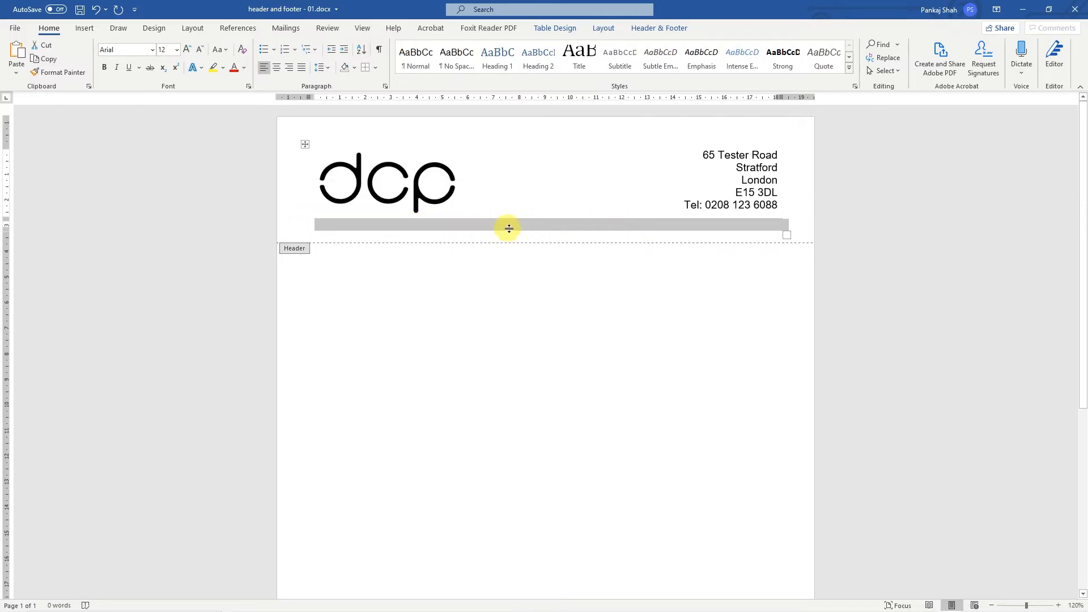
click(374, 67)
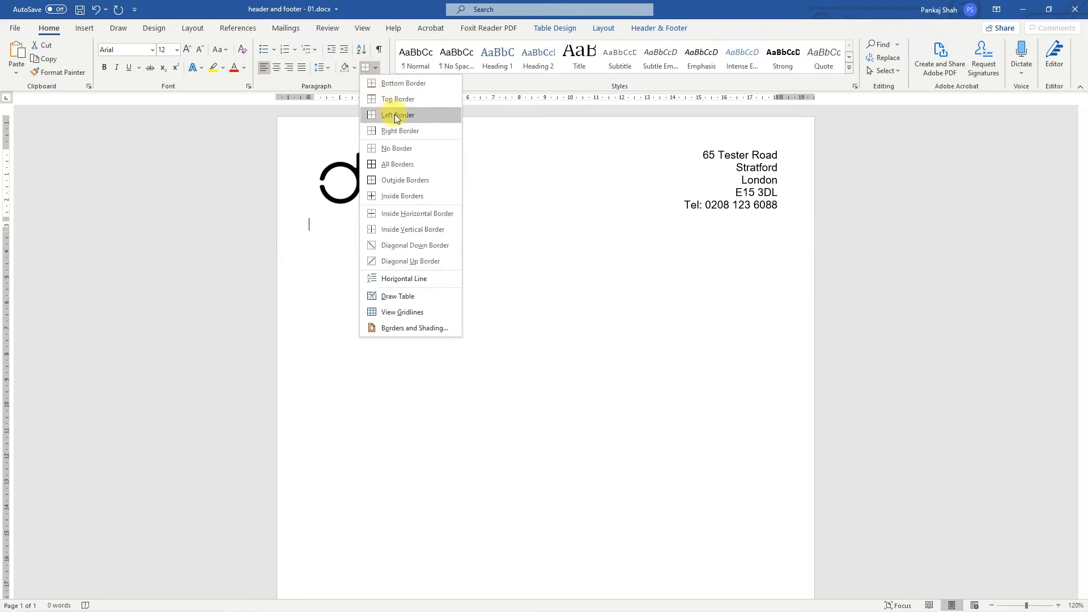
click(396, 84)
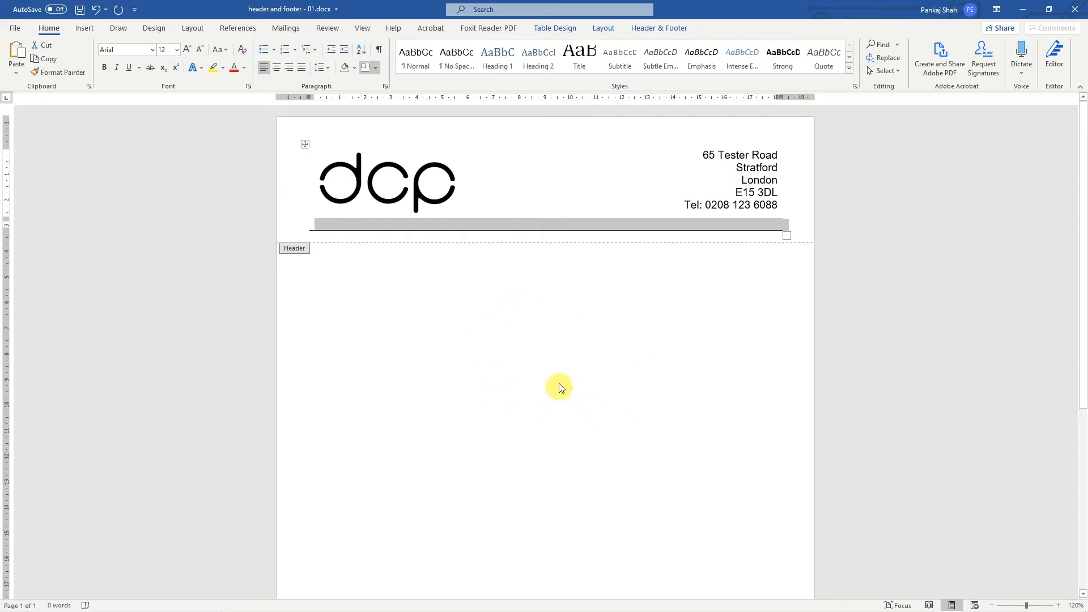
double_click(538, 351)
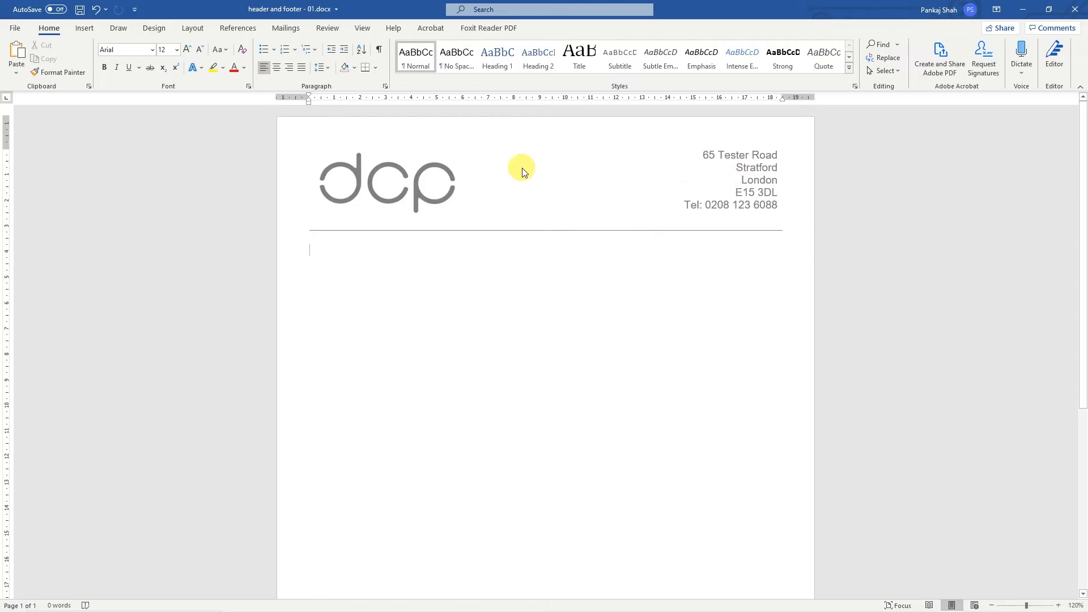
- Reopen the header, set the contact details' font to Calibri (Body), and return to the document body
double_click(543, 169)
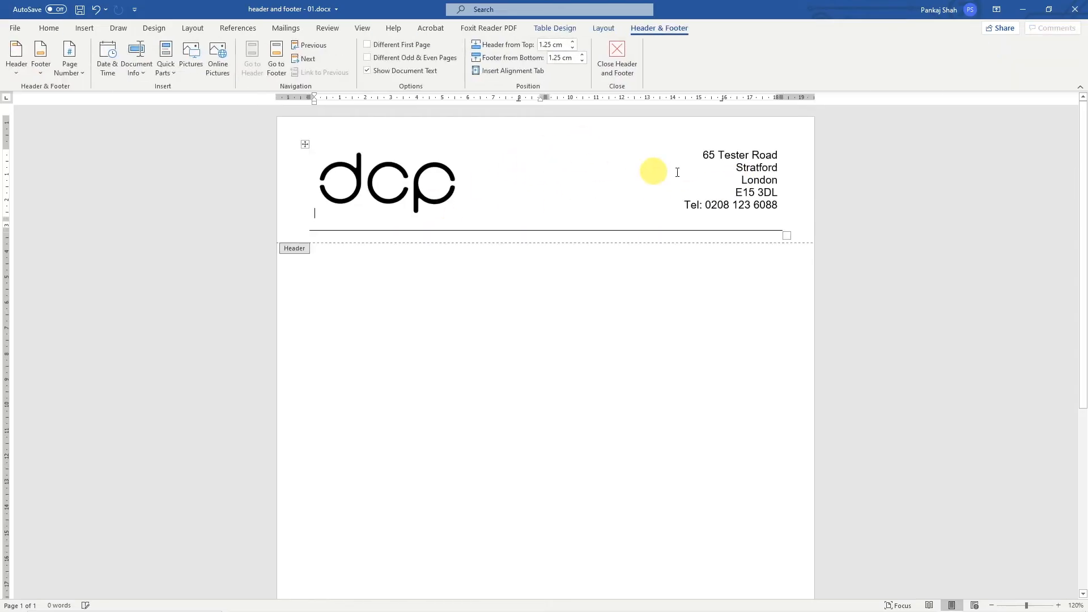
drag(704, 155, 785, 202)
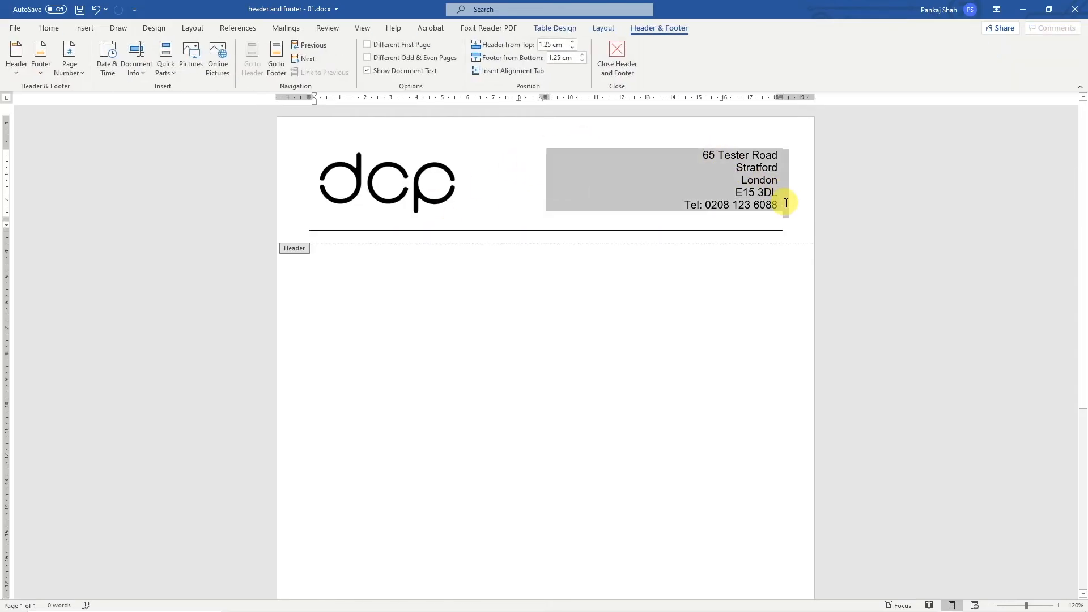
click(764, 192)
drag(708, 153, 759, 213)
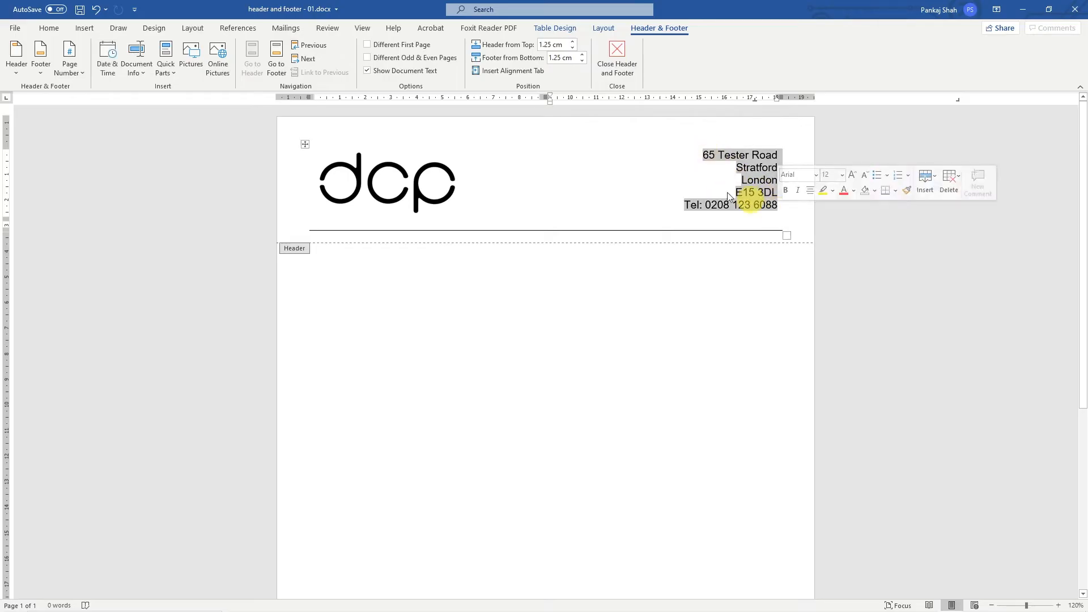
click(50, 32)
click(152, 49)
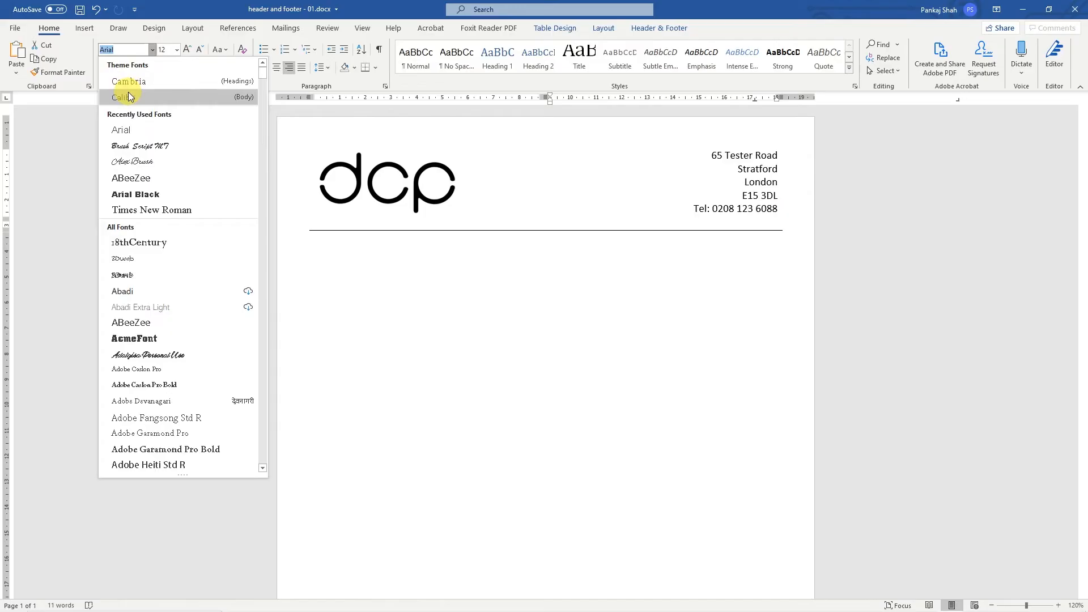
click(129, 96)
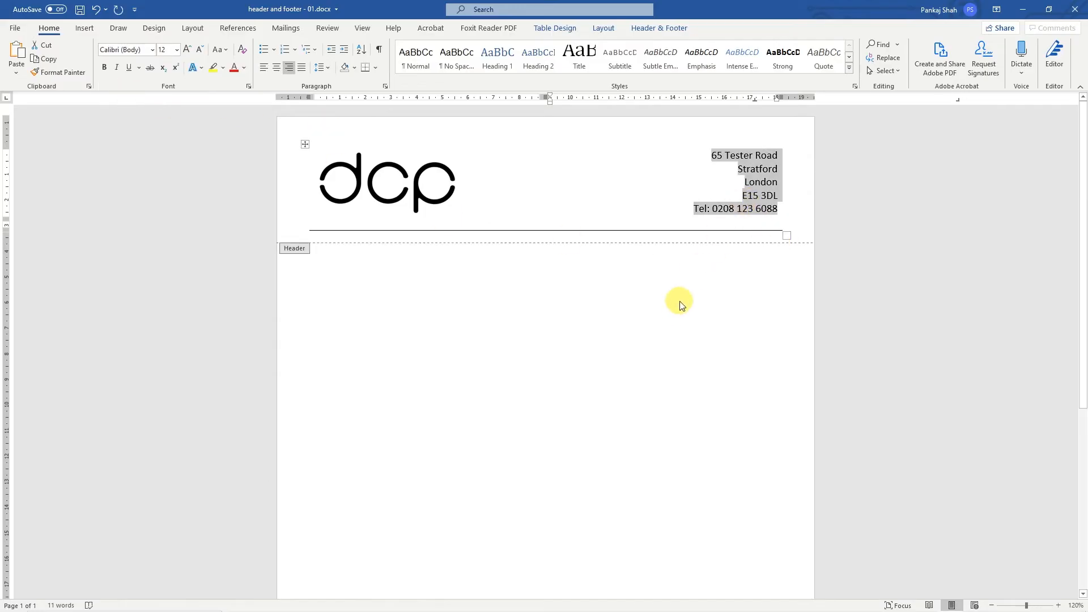
double_click(580, 332)
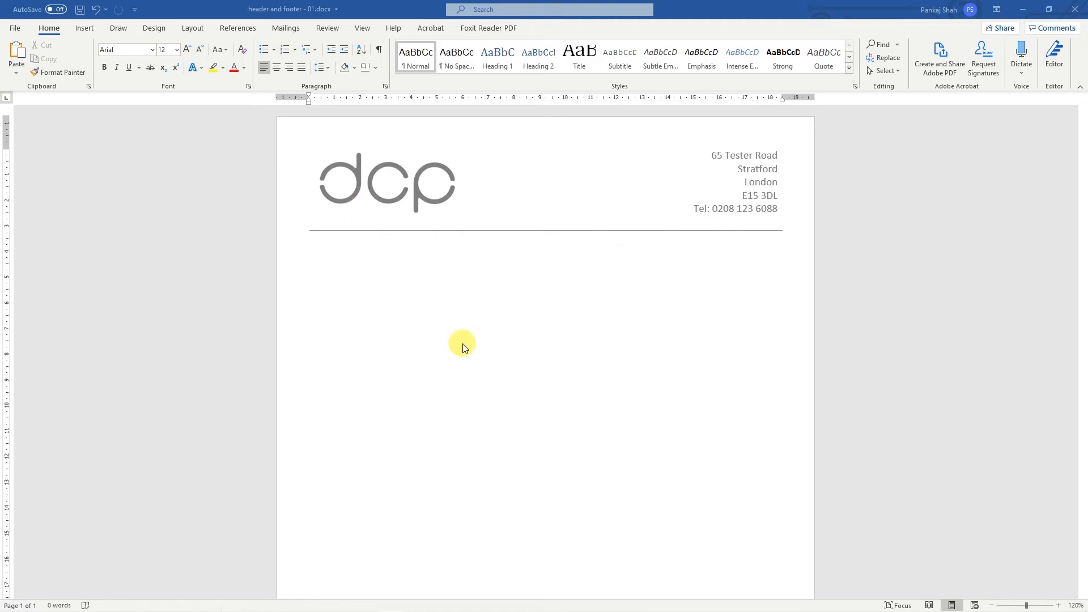
key(ctrl+e)
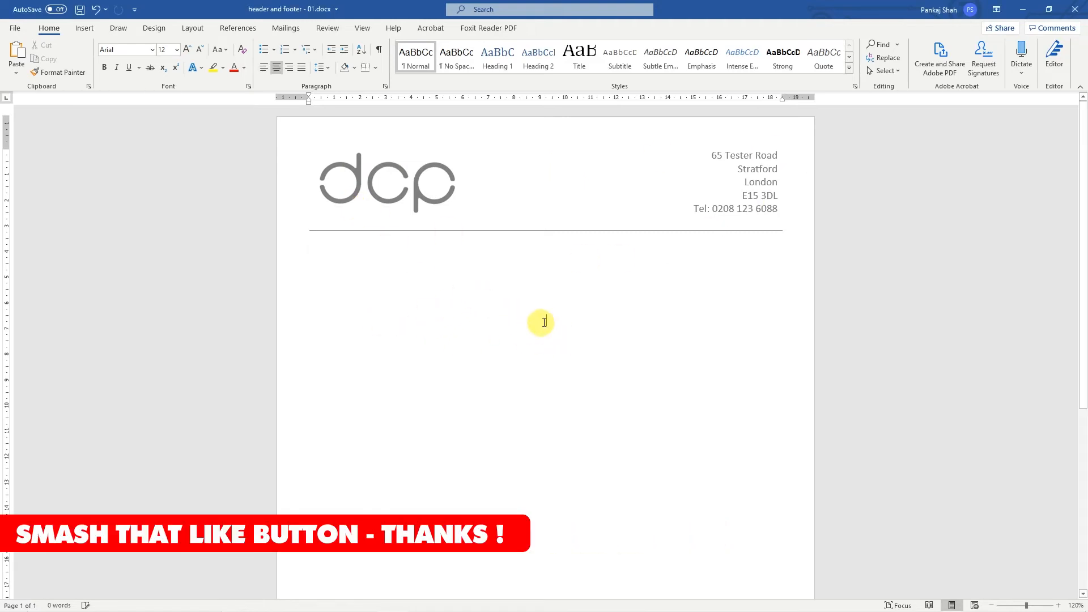
key(ctrl+z)
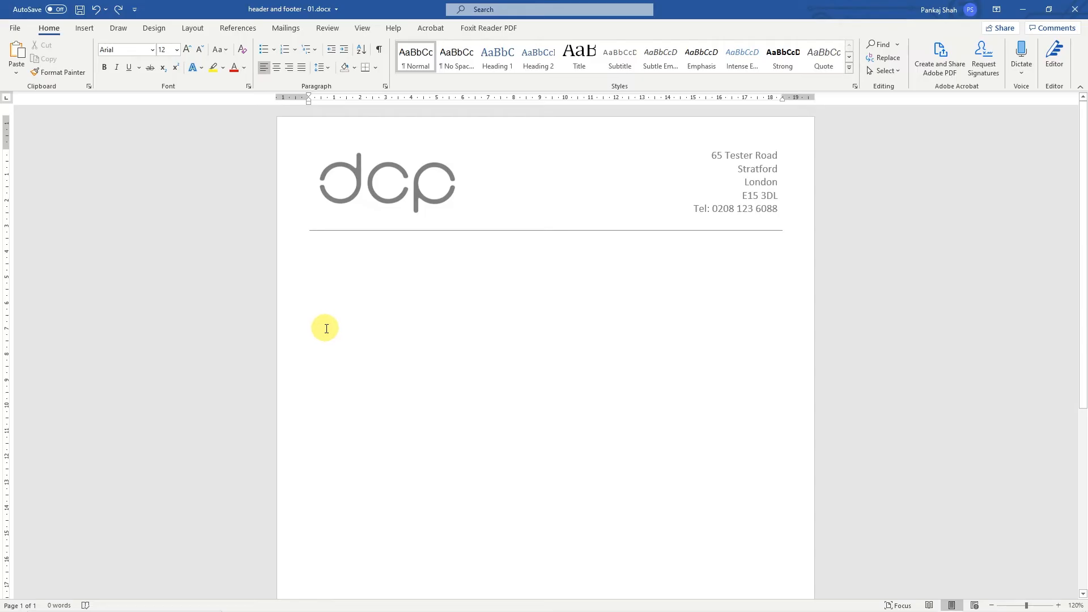
- Insert a 1x1 table in the page footer and centre-align its cell
scroll(343, 325, down, 5)
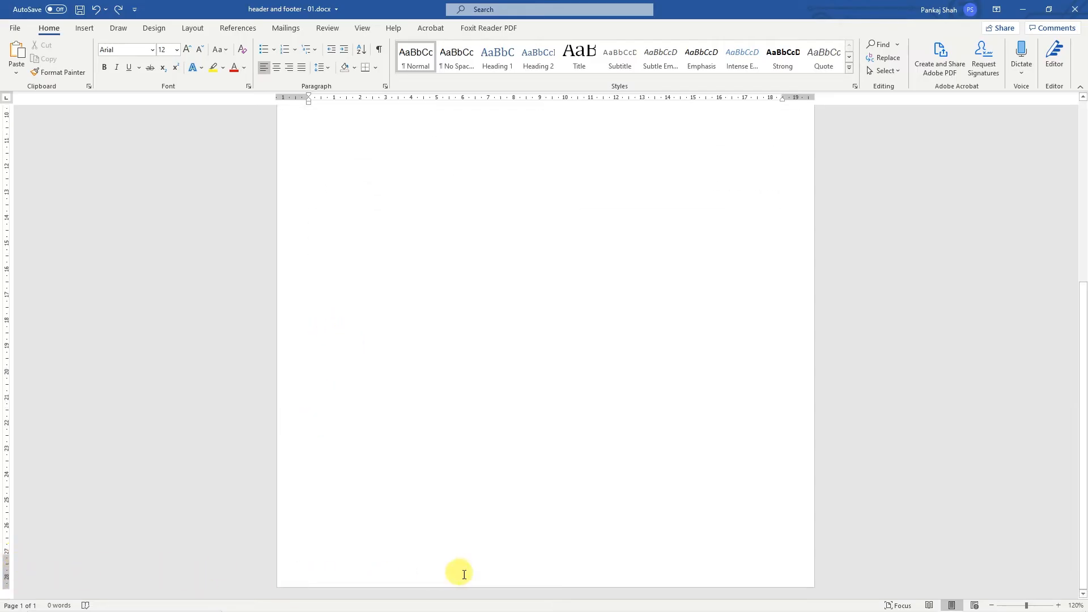
double_click(544, 559)
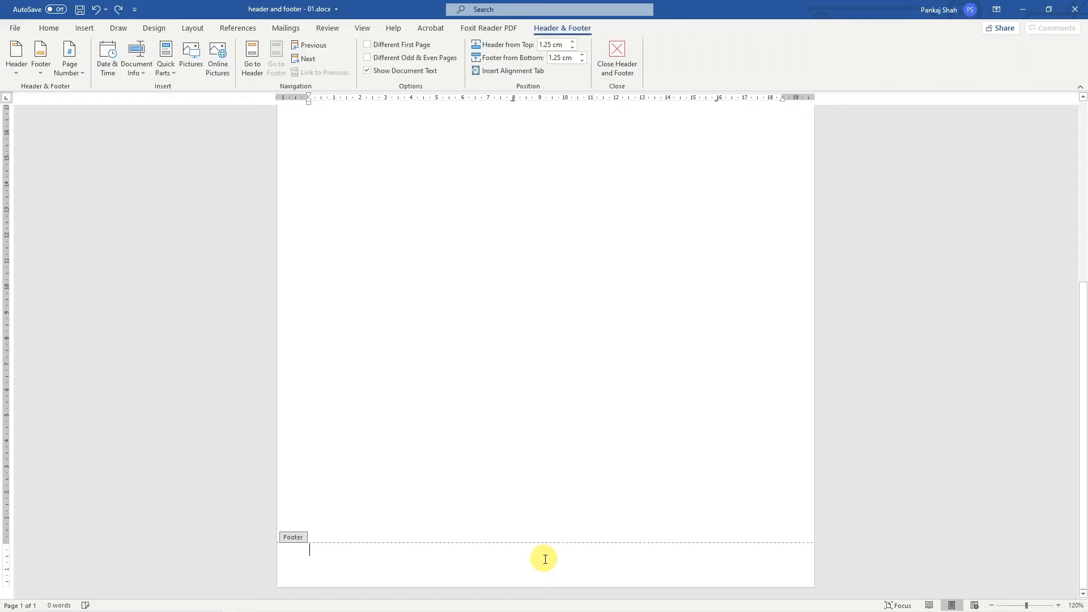
click(83, 29)
click(92, 59)
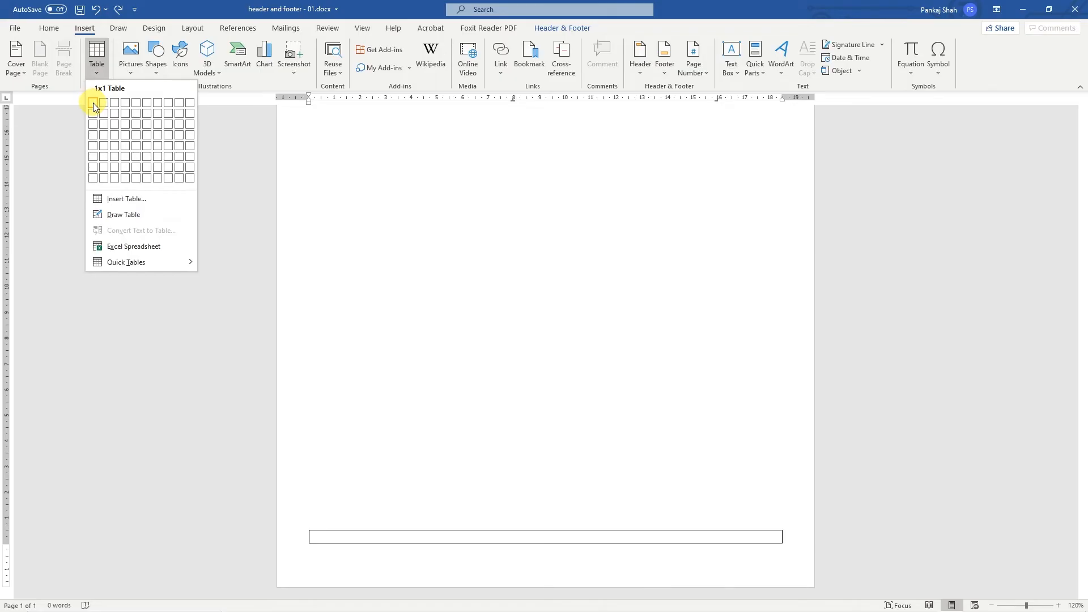
click(93, 107)
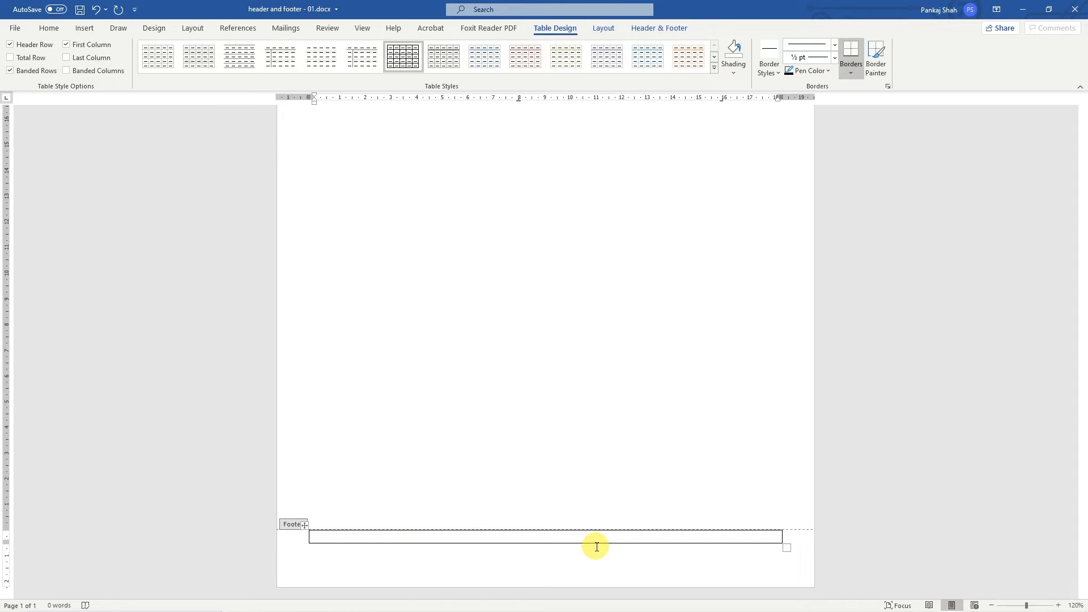
click(55, 28)
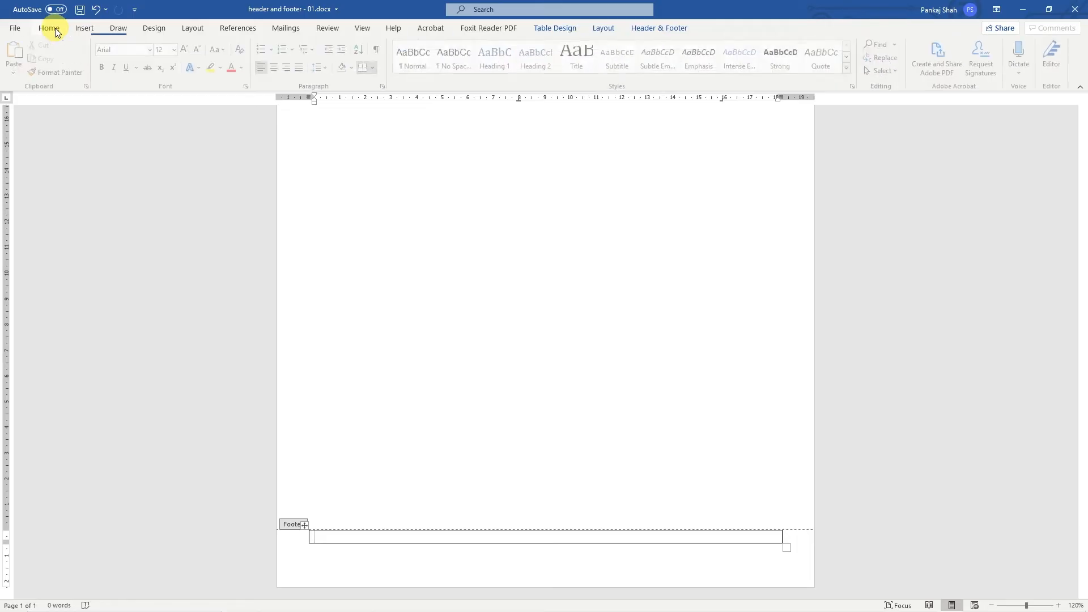
click(280, 68)
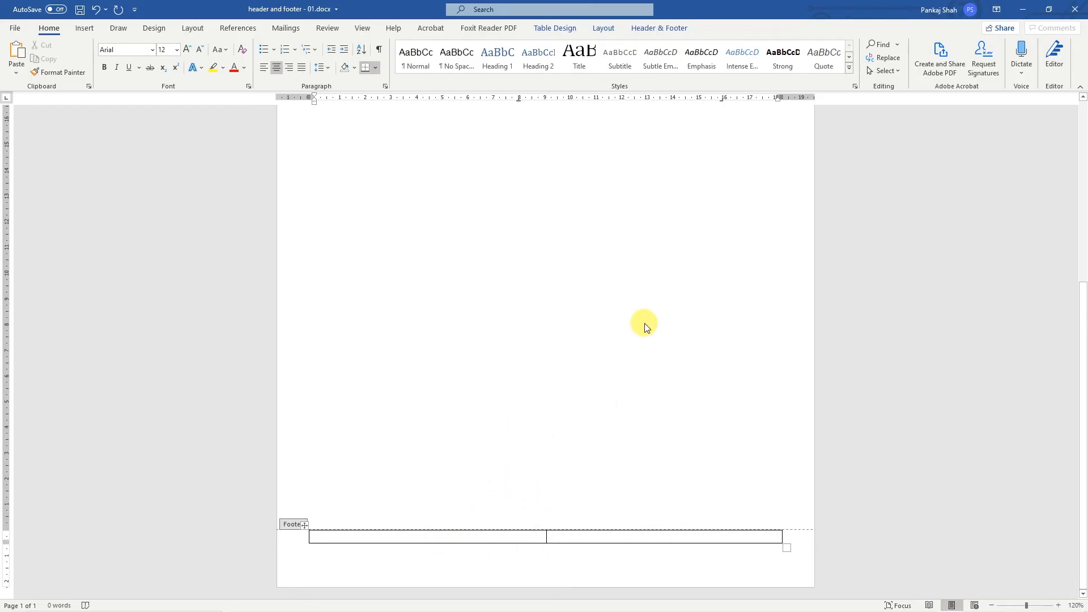
text(www.dcpweb.co.uk)
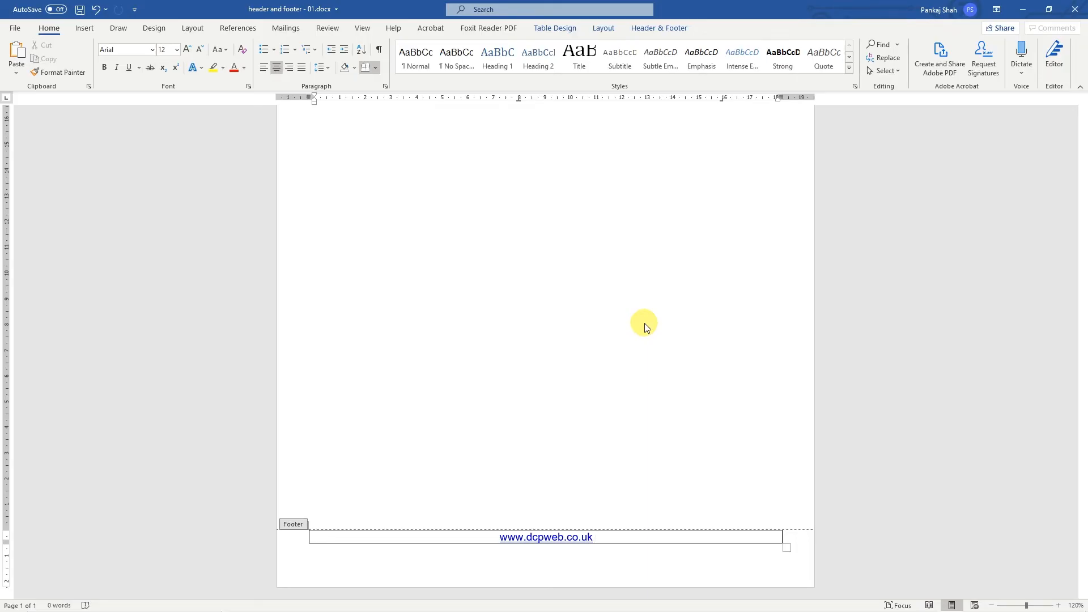
click(499, 536)
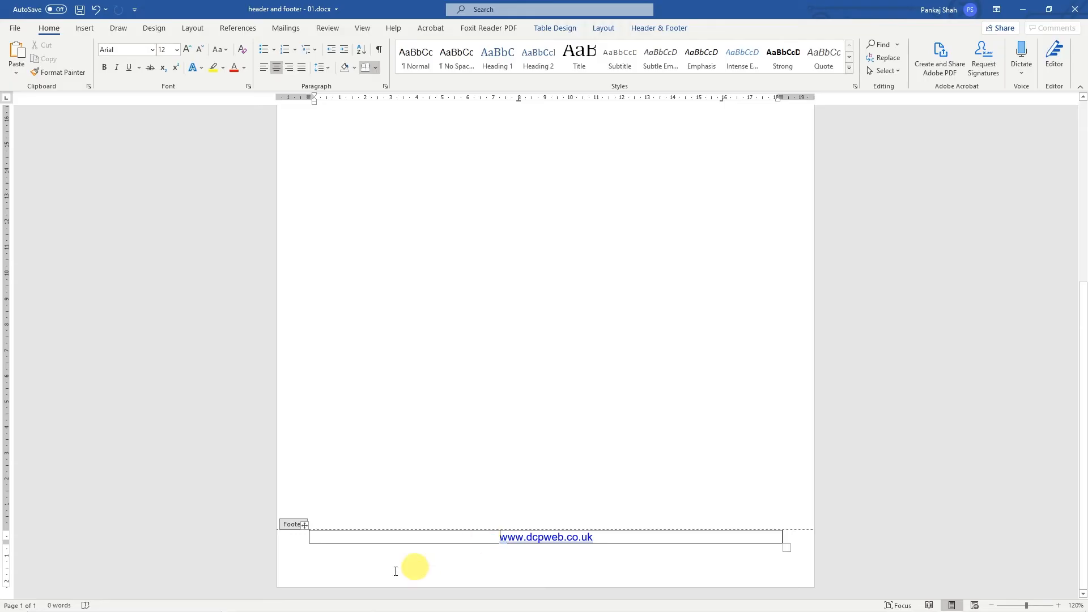
ctrl+scroll(519, 559, up, 7)
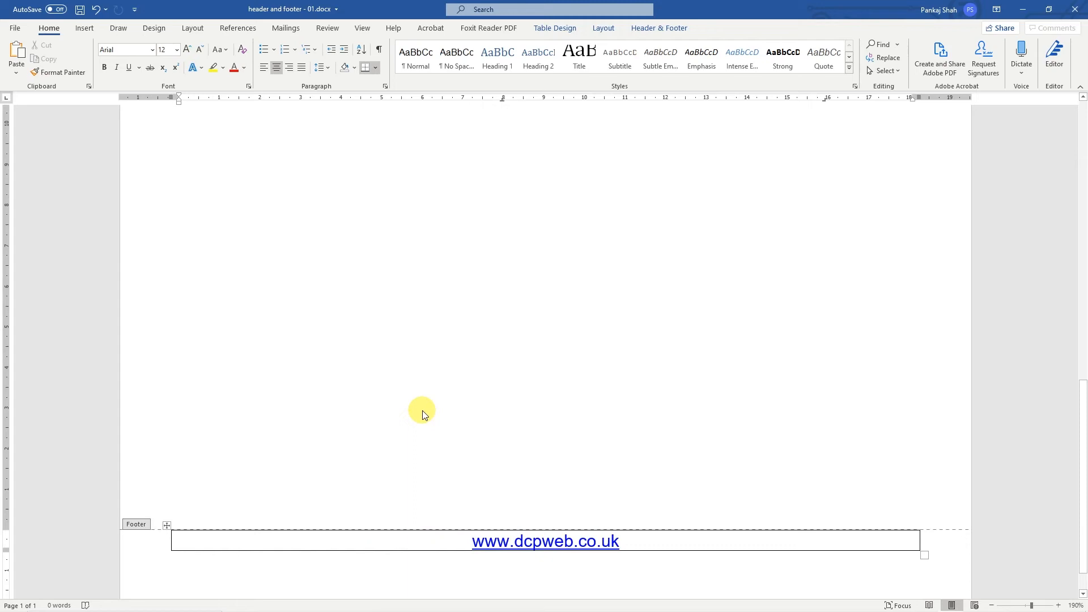
key(Return)
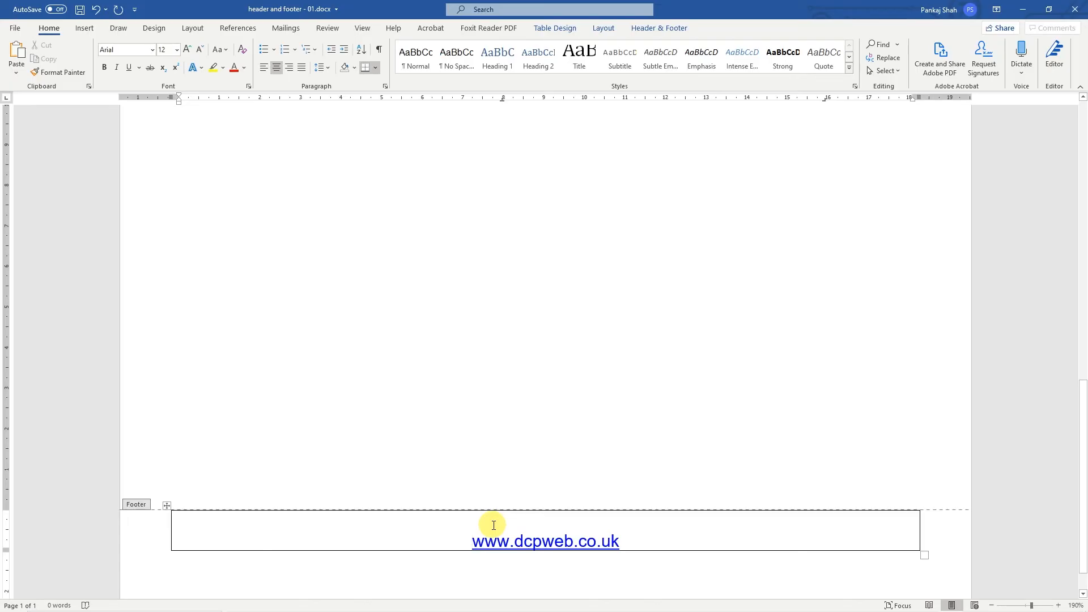
- Replace all of the footer table's borders with only a top border and return to the document body
click(164, 505)
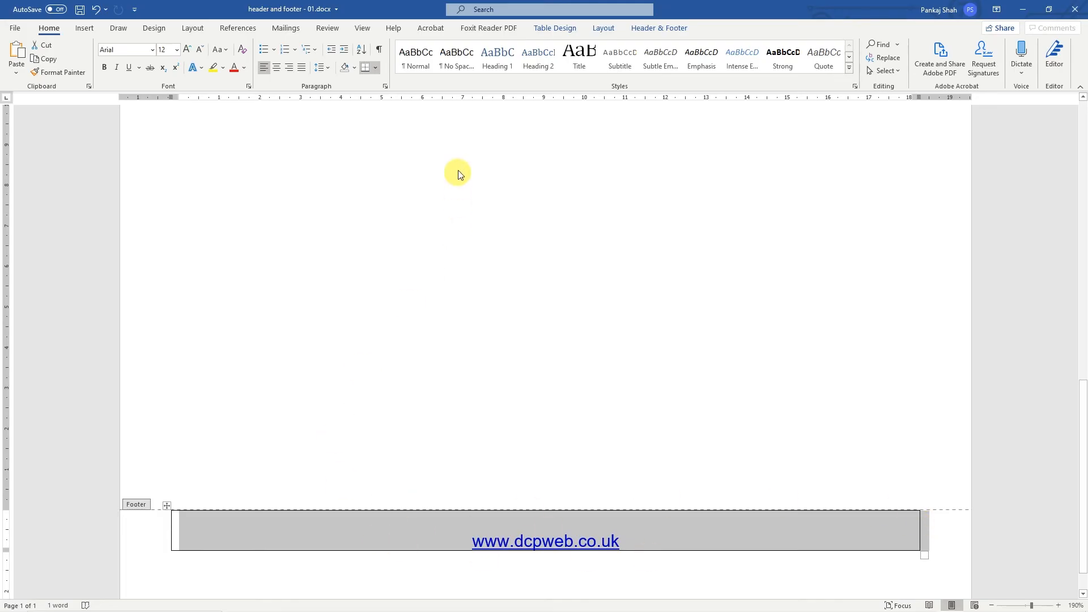
click(378, 68)
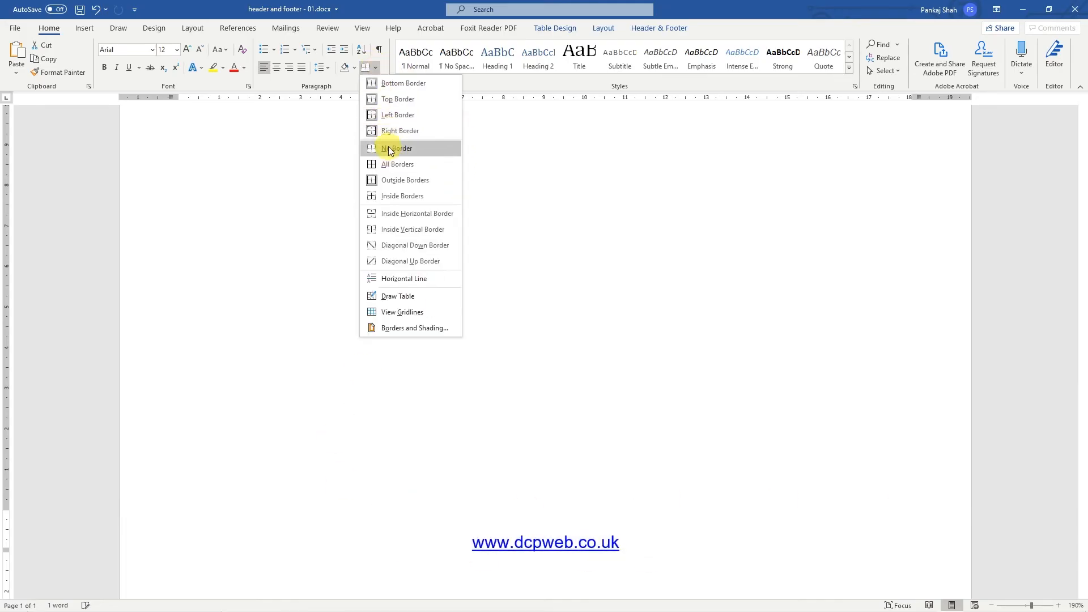
click(389, 149)
click(376, 68)
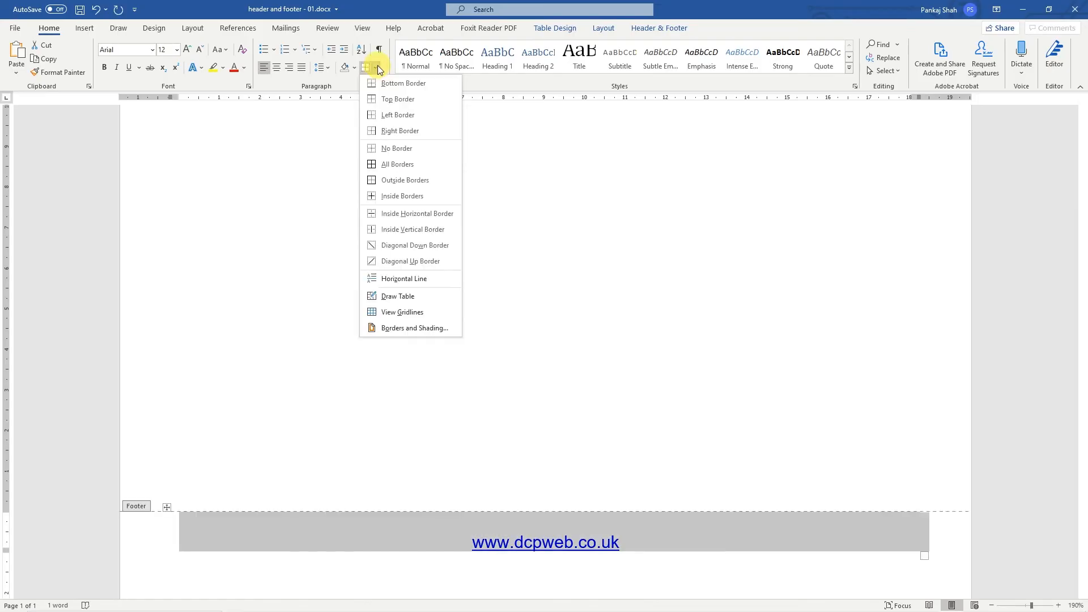
click(393, 100)
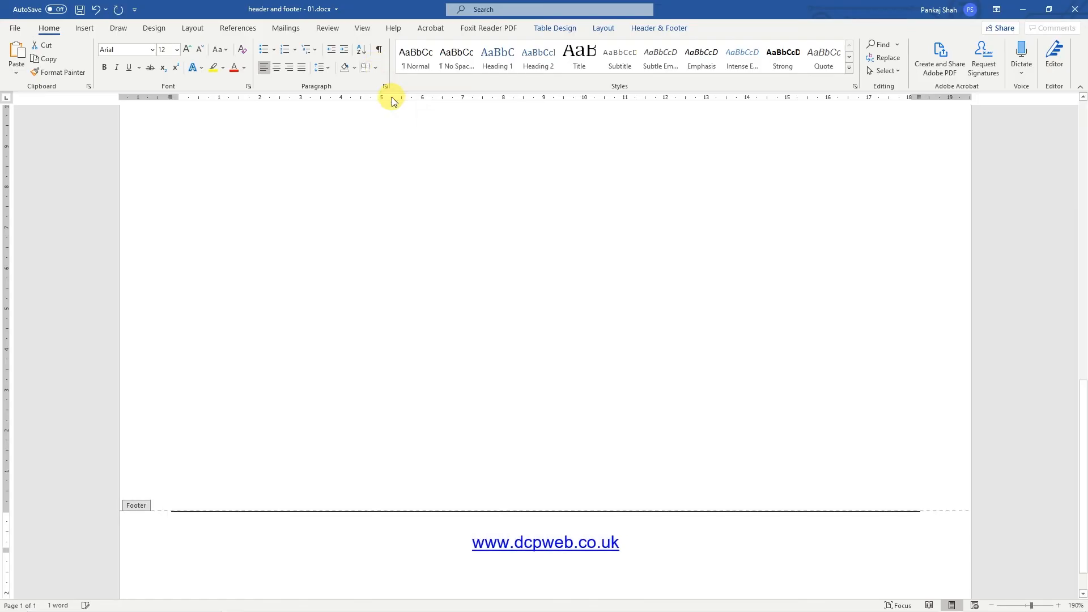
double_click(416, 198)
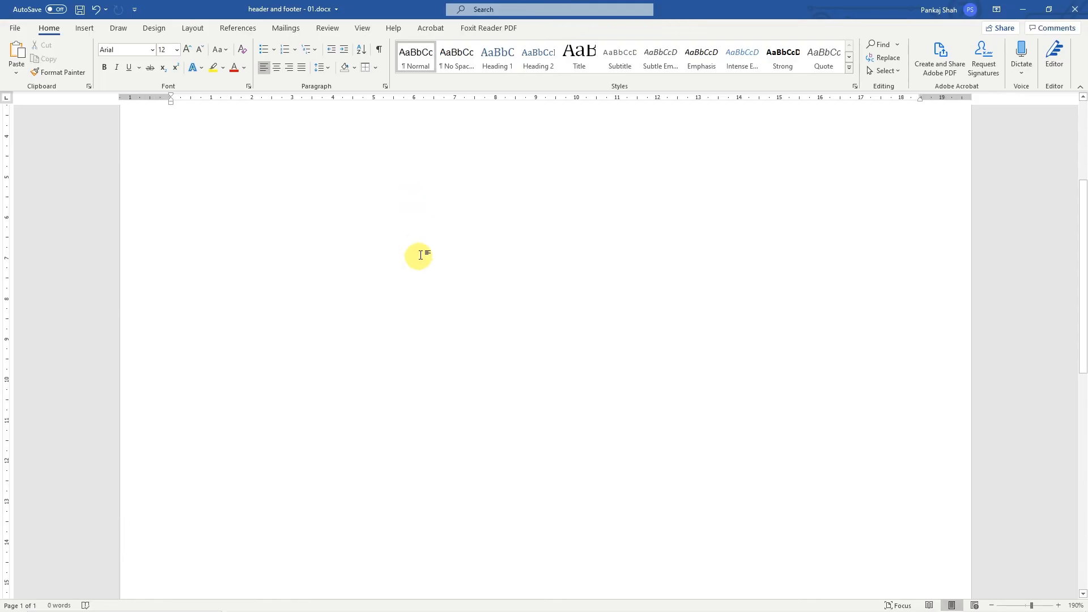
- Save the document and export it as an Adobe PDF named header and footer - 01.pdf
ctrl+scroll(419, 261, down, 14)
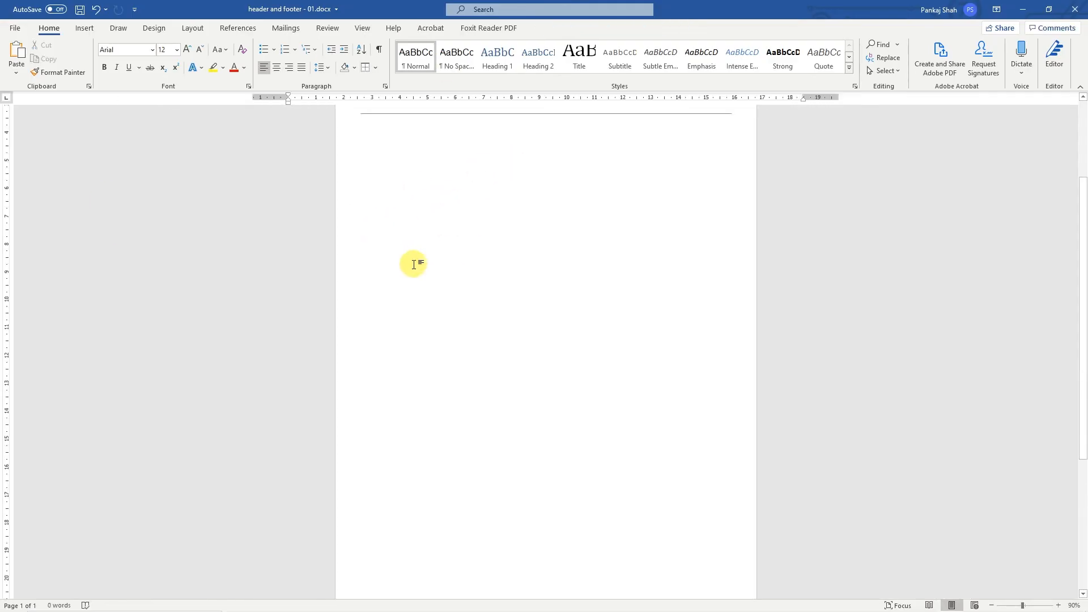
ctrl+scroll(419, 261, up, 3)
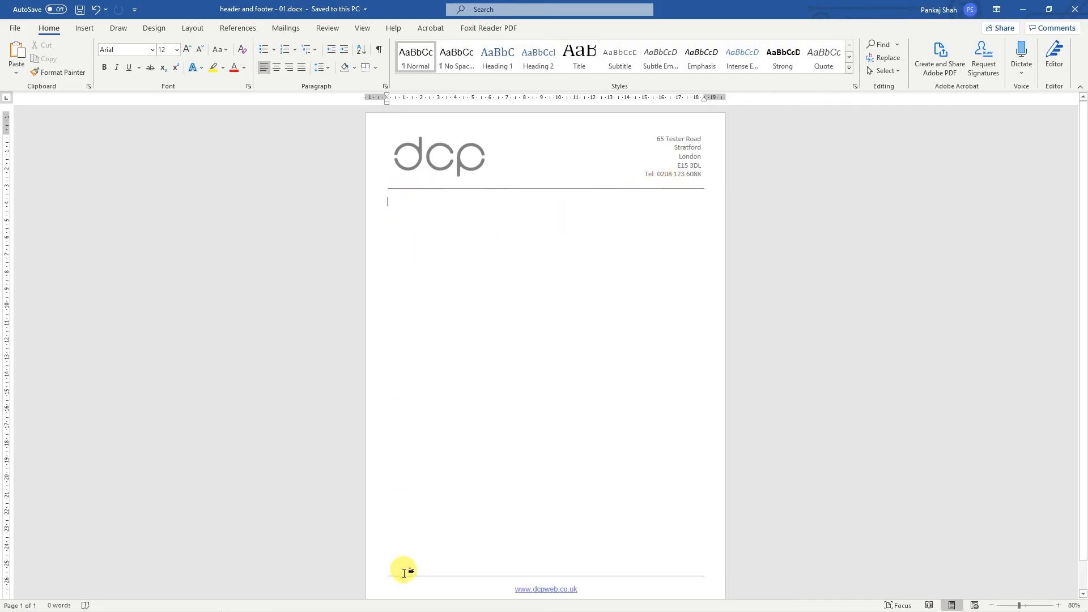
scroll(419, 553, down, 1)
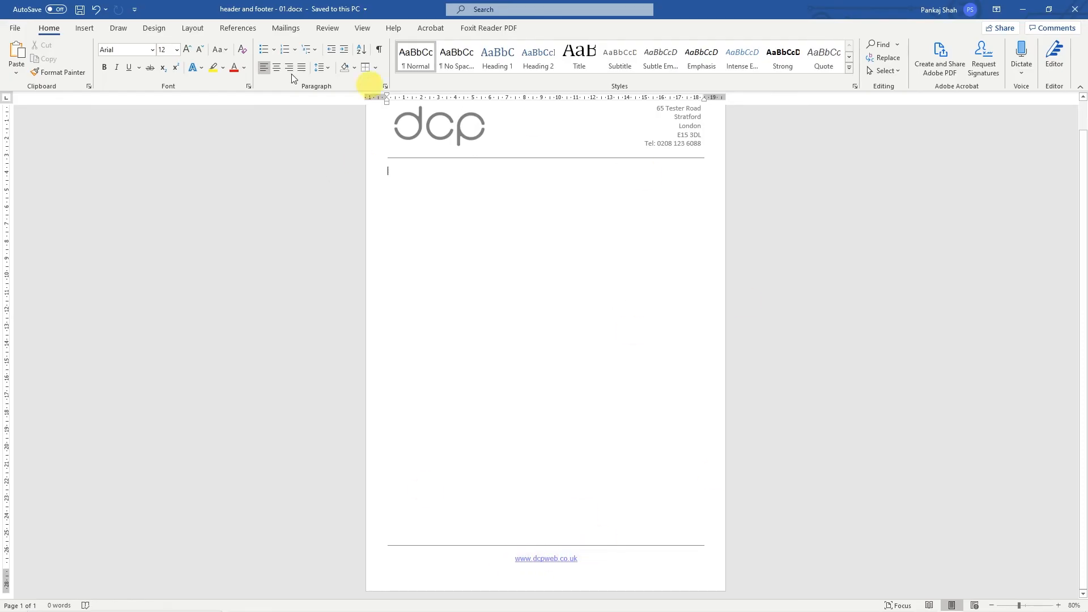
click(16, 29)
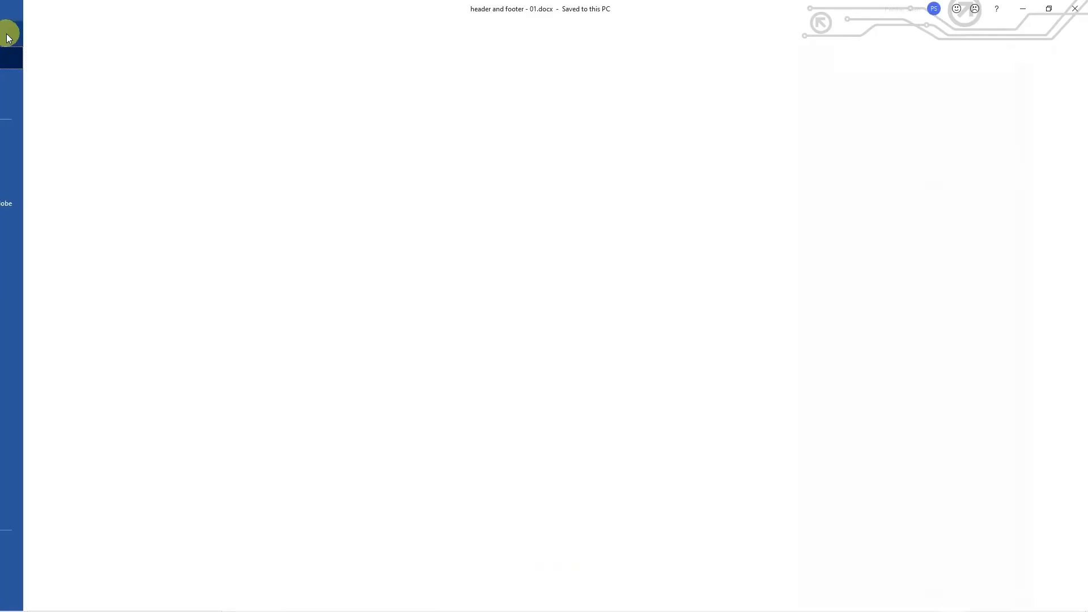
click(36, 209)
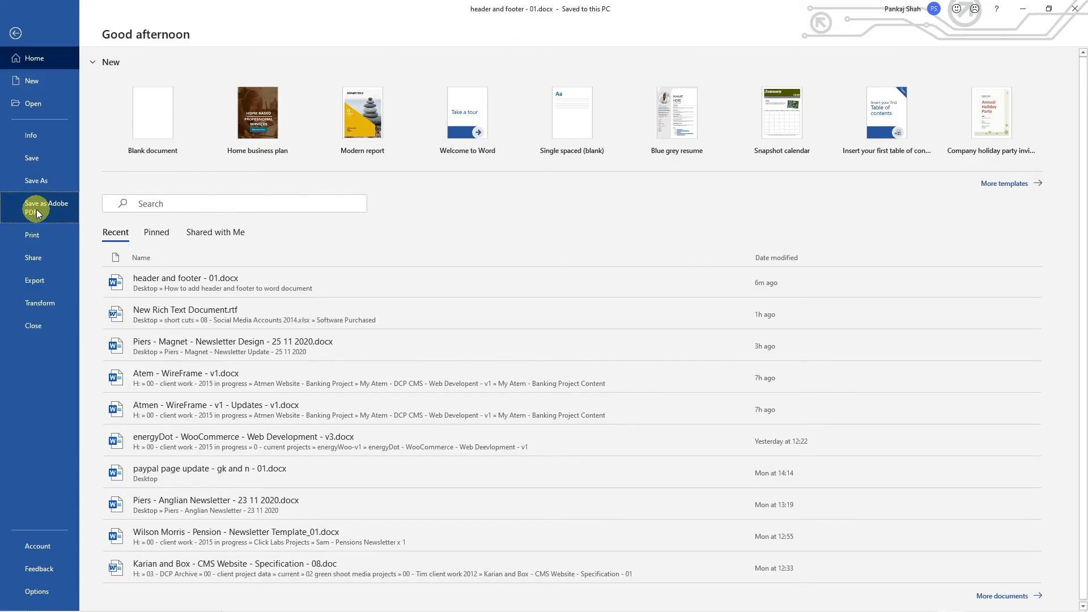
click(589, 305)
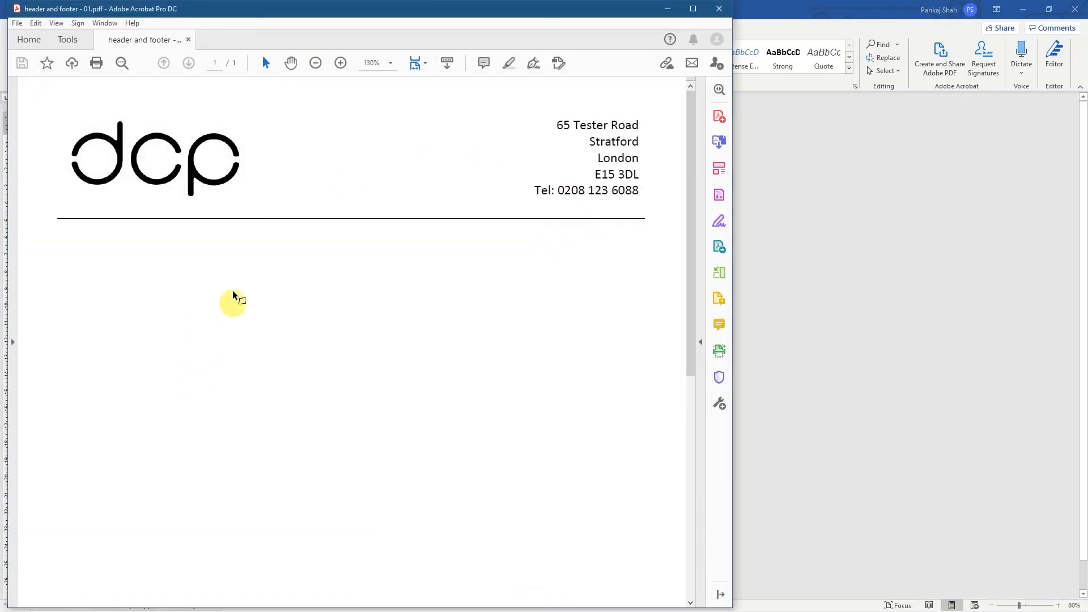
- Check the header and footer in the exported PDF in Adobe Acrobat and close the PDF
scroll(355, 211, down, 2)
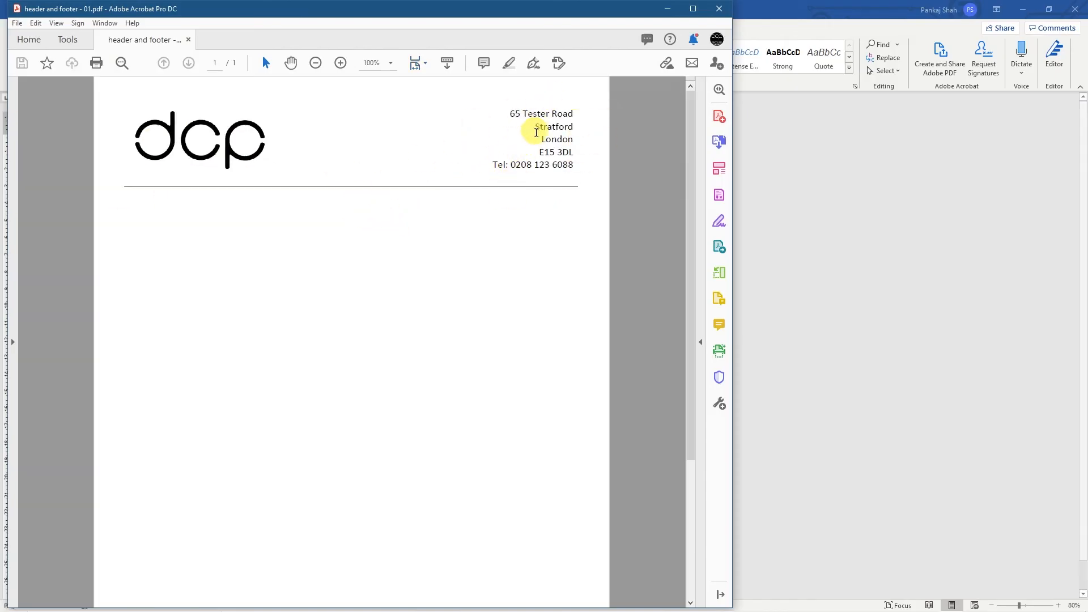
scroll(529, 180, down, 5)
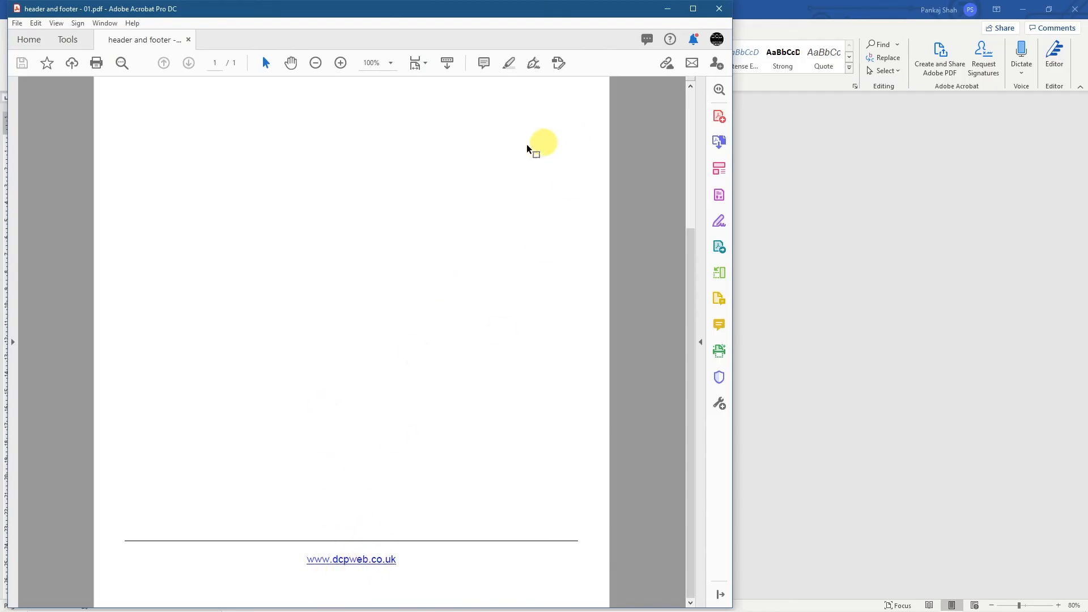
scroll(428, 281, up, 5)
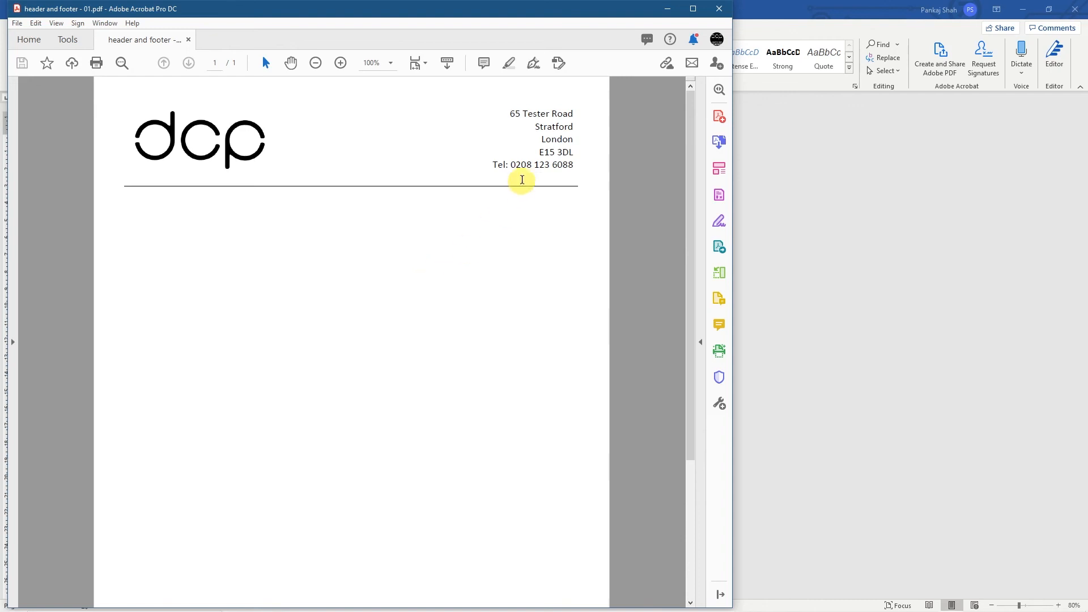
click(718, 10)
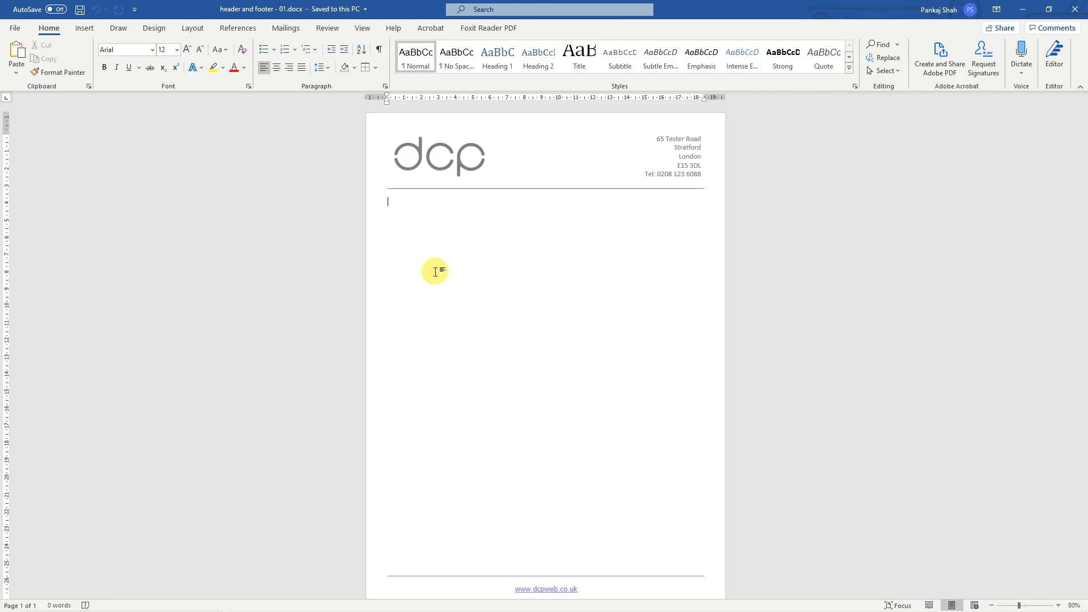
- Close the Word document and the project's folder window
click(1076, 8)
drag(933, 73, 430, 121)
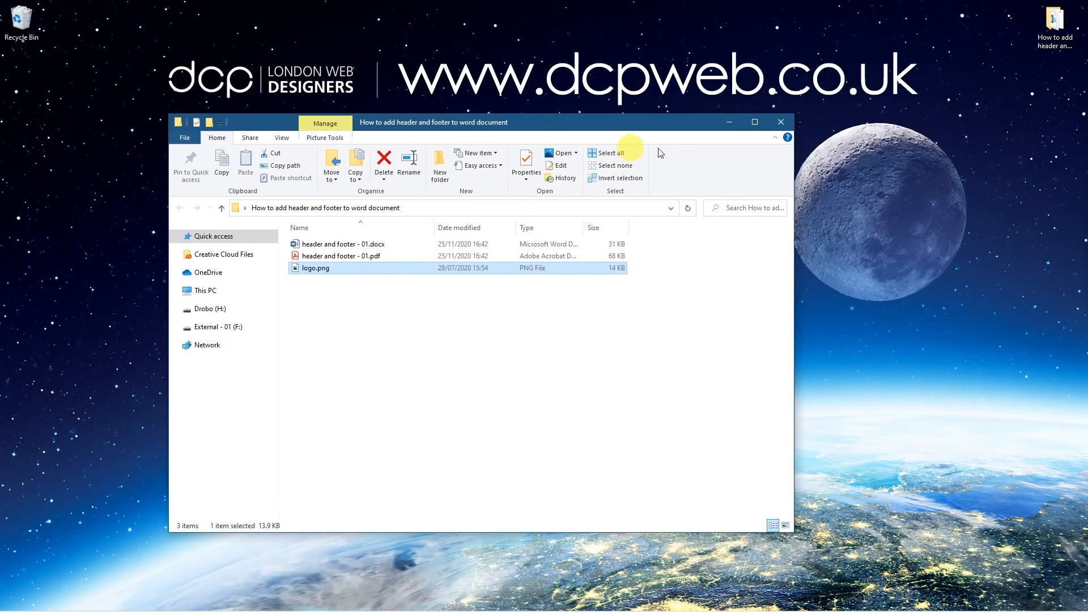
click(781, 123)
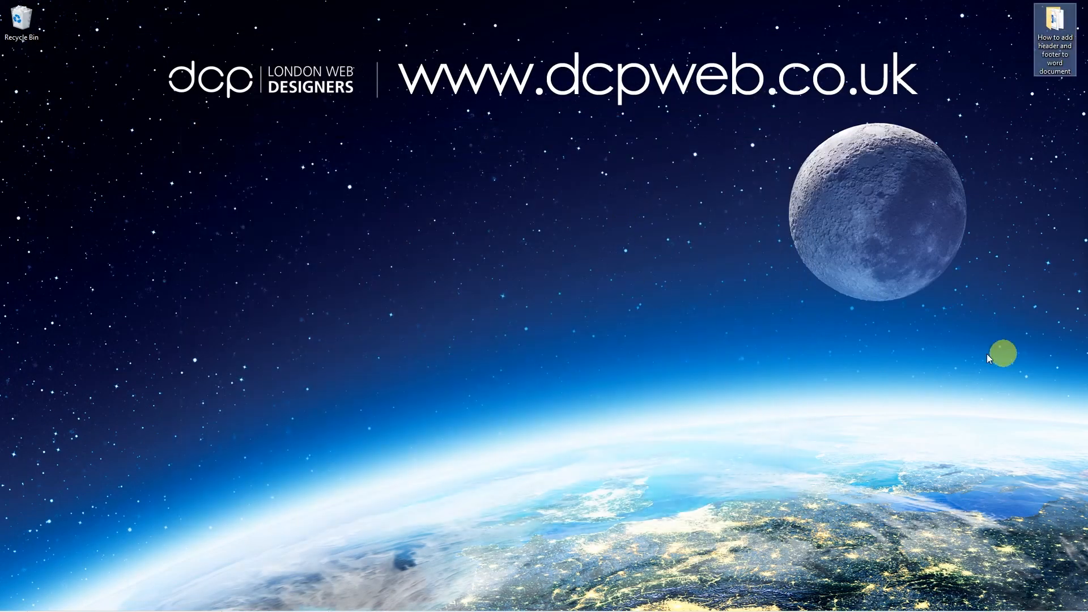